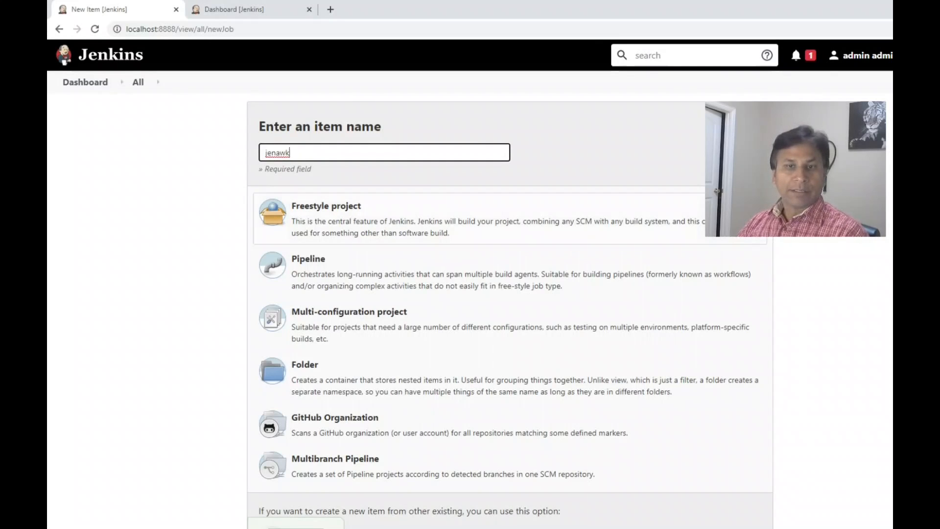
Create the new item jenawk as a copy of the existing MoveFiles job.
scroll(440, 216, down, 1)
scroll(440, 215, down, 2)
click(452, 422)
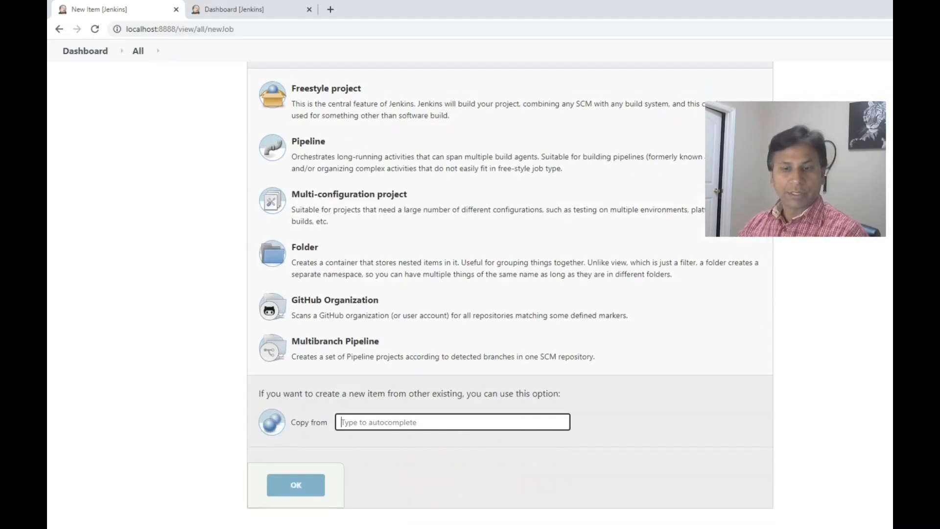
text(mov)
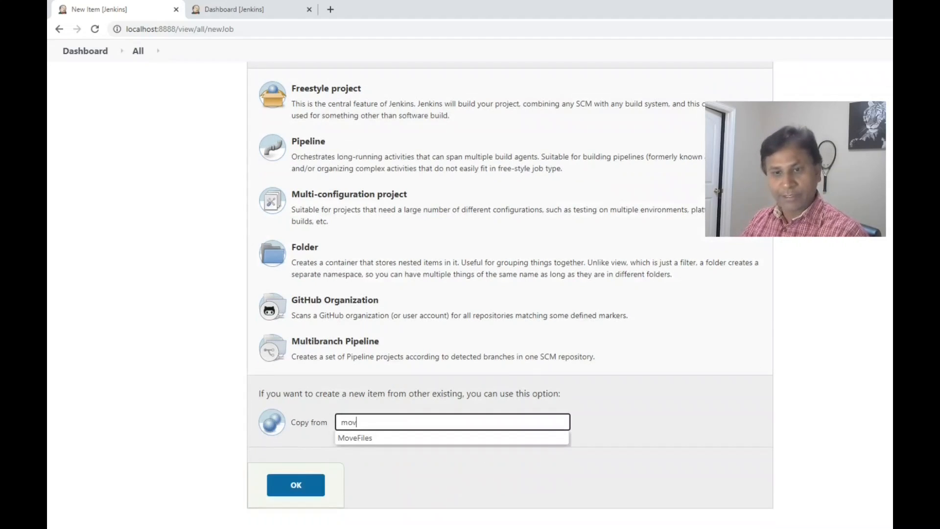
click(367, 437)
click(296, 485)
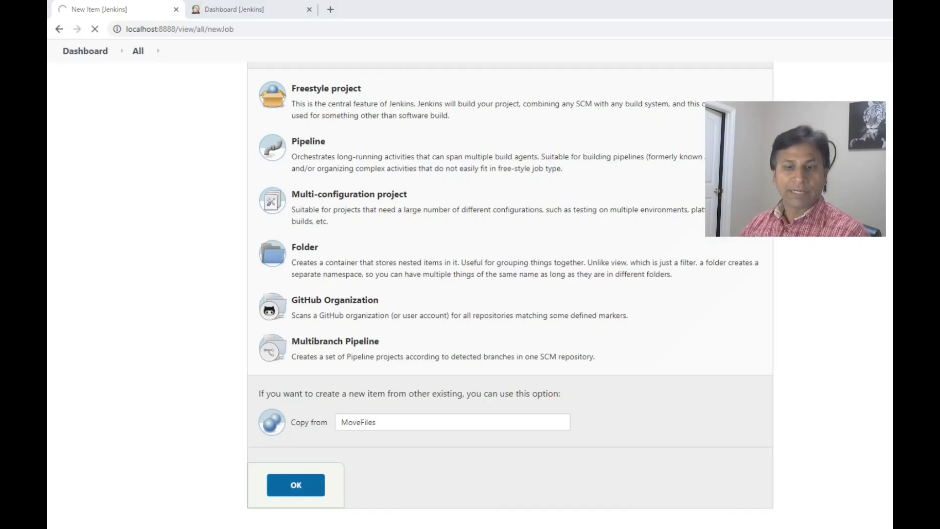
Replace the awk script in the remote shell command with the SecureCRT version that has both CSV print lines commented out.
scroll(509, 304, down, 10)
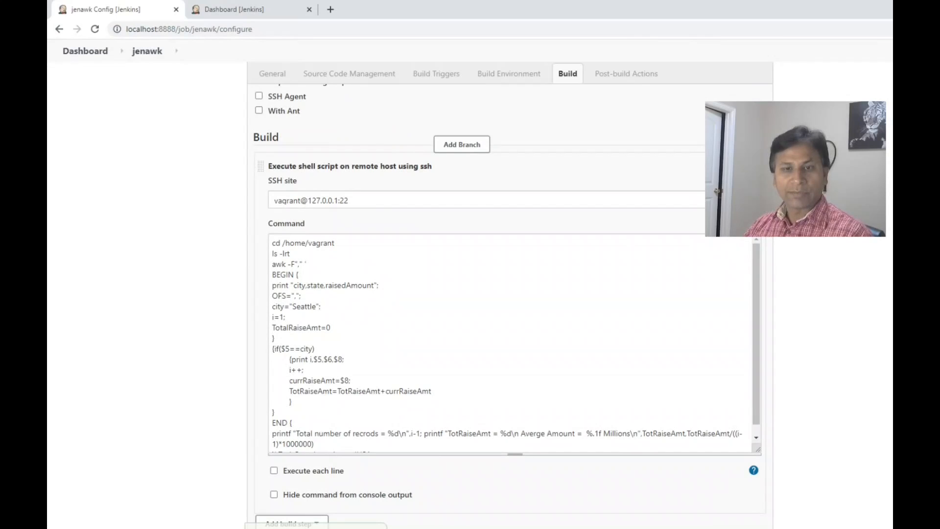
drag(272, 254, 384, 444)
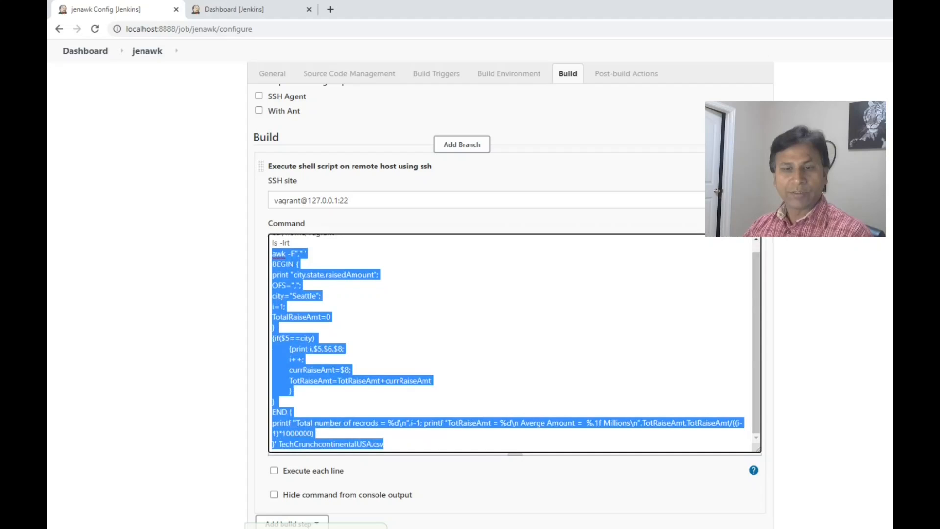
text(Total number of recrods = 75 TotRaiseAmt = 573690000  Averge Amount =  7.6 Millions)
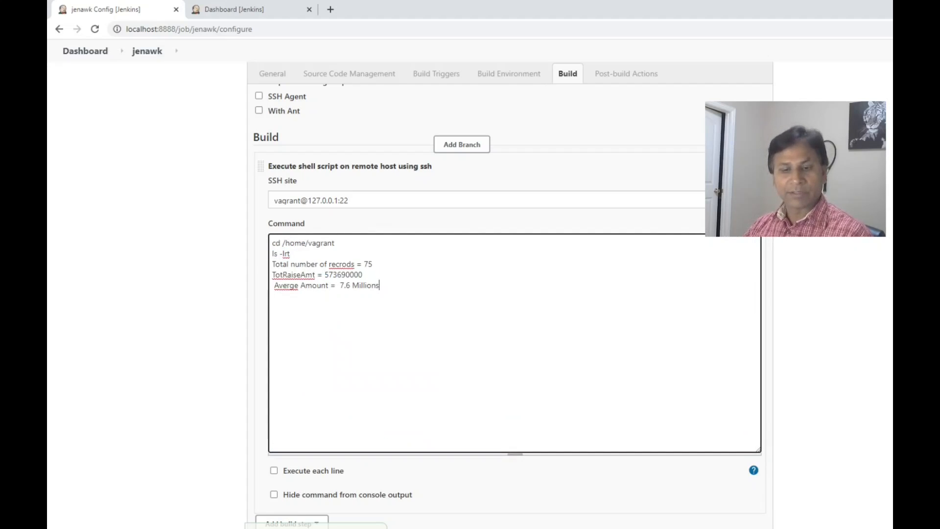
mouse_move(334, 528)
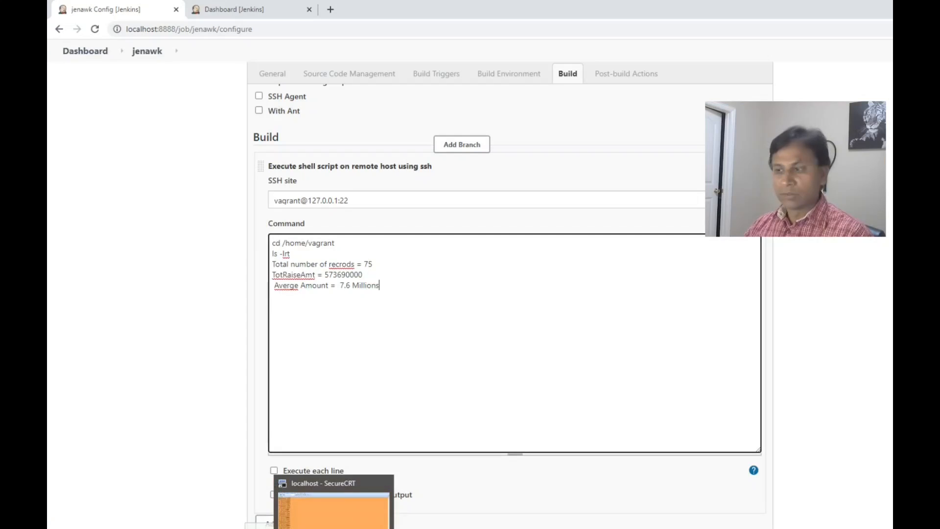
click(334, 528)
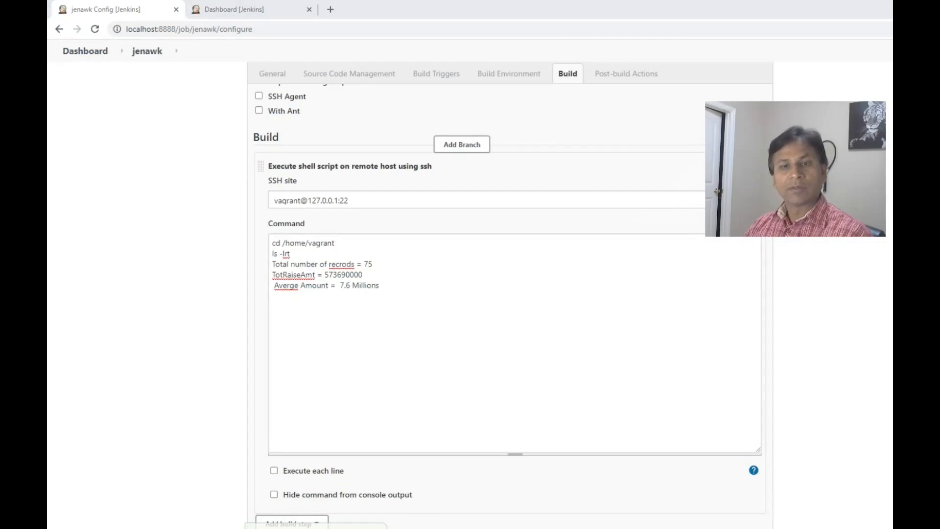
drag(380, 286, 272, 264)
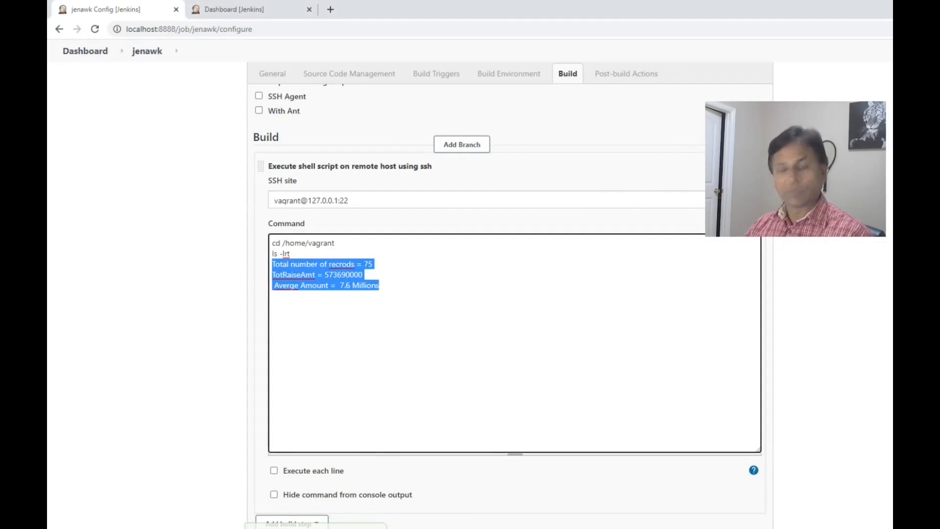
key(ctrl+v)
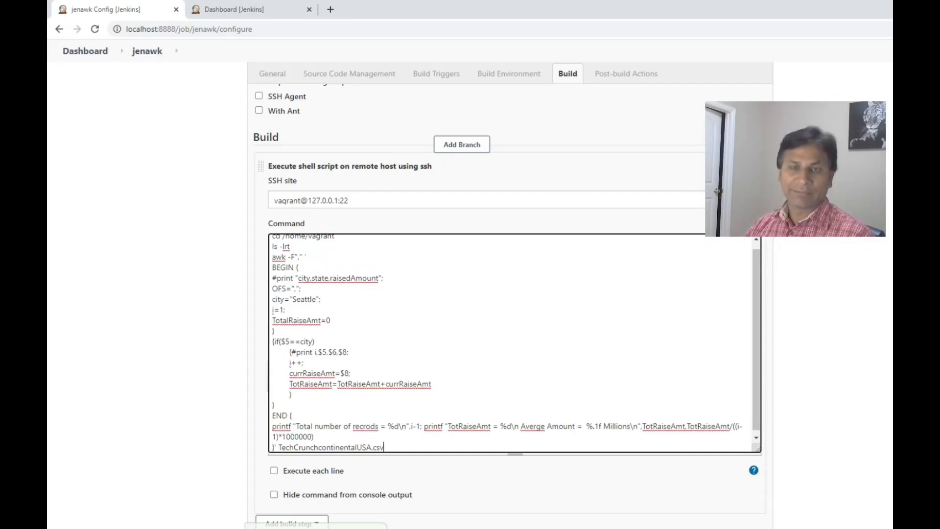
Apply and save the jenawk job configuration.
click(277, 528)
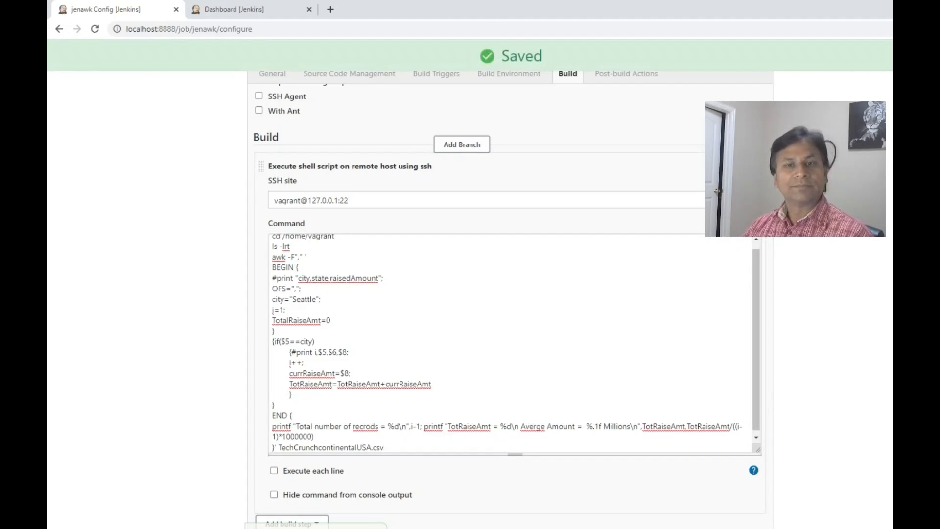
scroll(510, 344, up, 2)
scroll(510, 345, up, 6)
scroll(511, 345, down, 5)
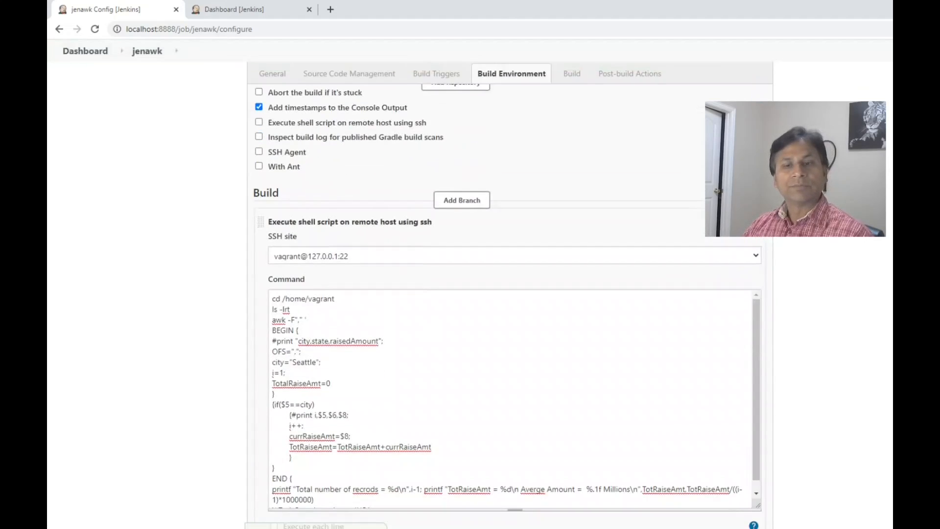
click(271, 528)
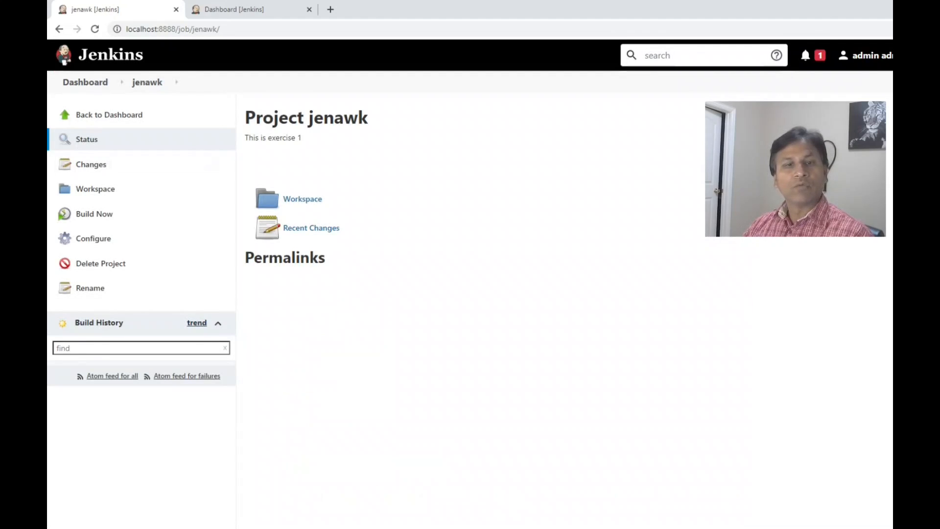
Build the jenawk job, check the awk summary lines in build #1's console output, and return to the project page.
click(94, 213)
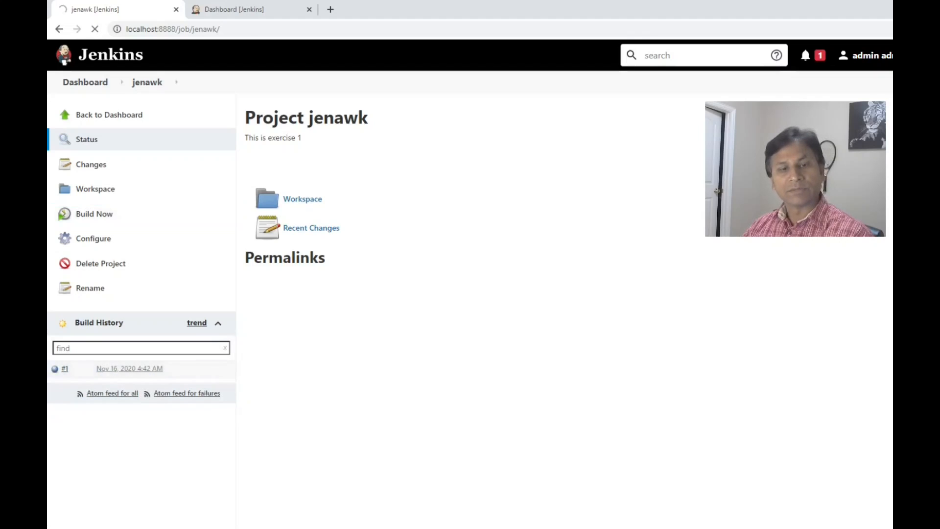
scroll(470, 294, down, 3)
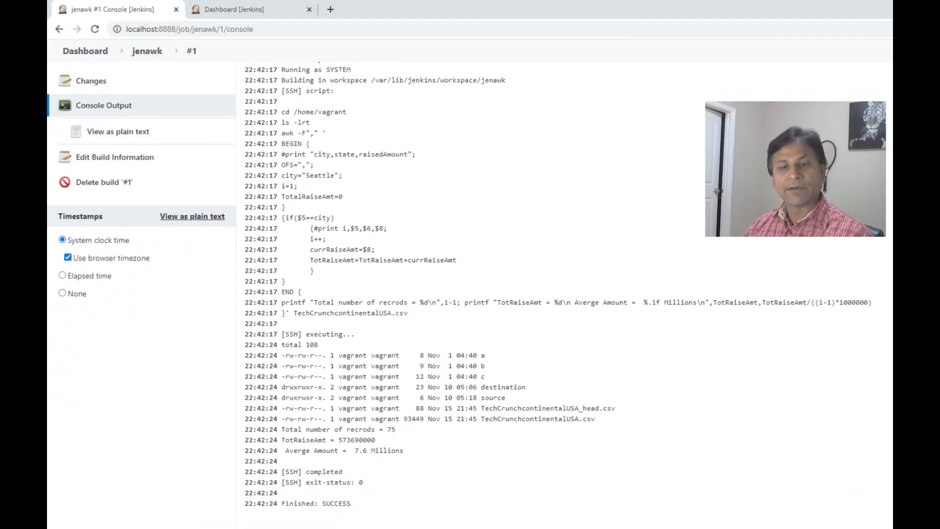
drag(282, 428, 404, 450)
click(404, 451)
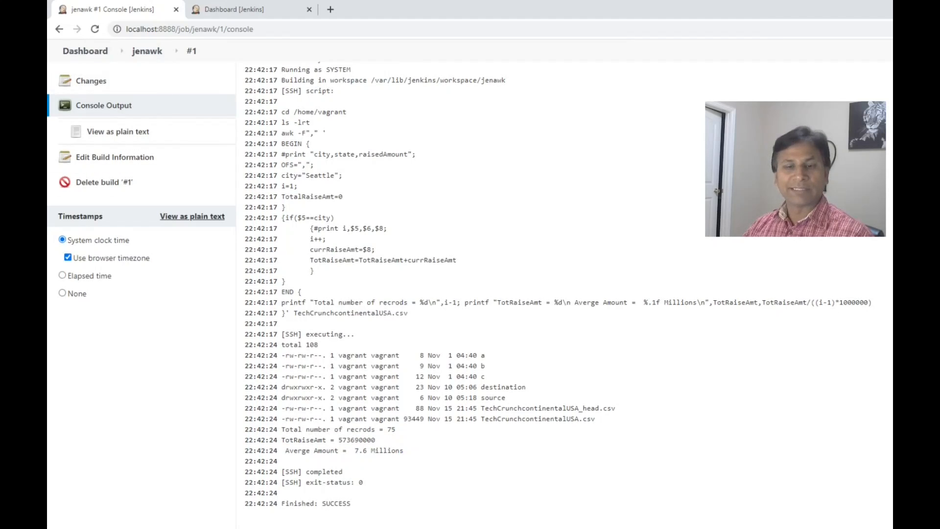
click(147, 51)
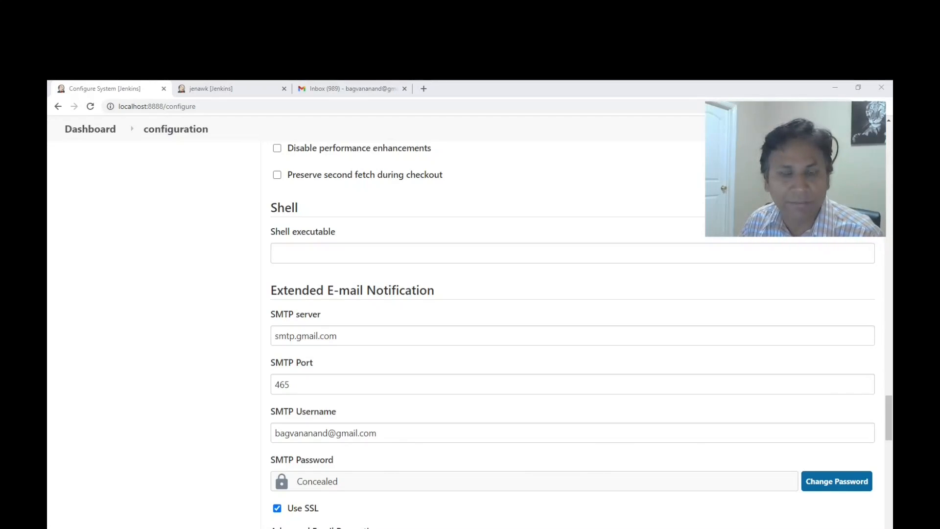
Open the jenawk job's configuration and highlight the if/else value check at the end of the remote shell command.
scroll(573, 333, down, 3)
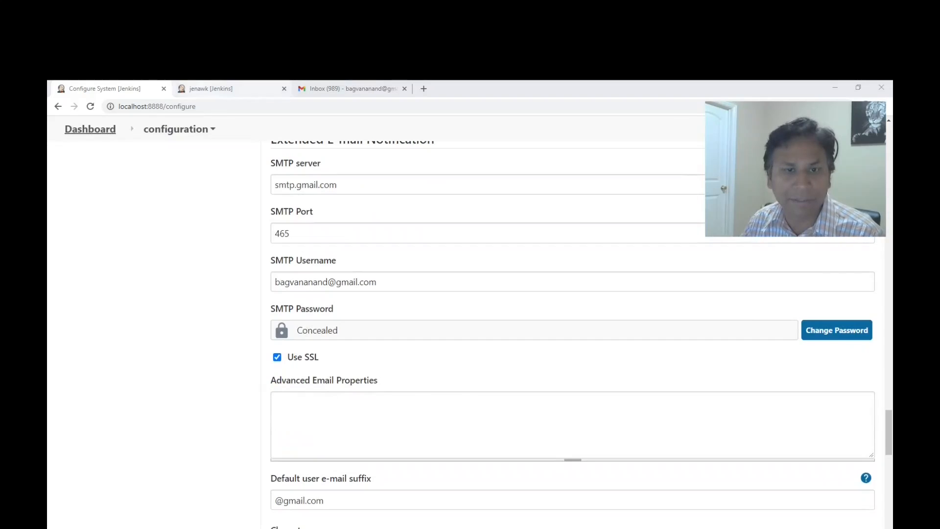
click(220, 88)
click(100, 290)
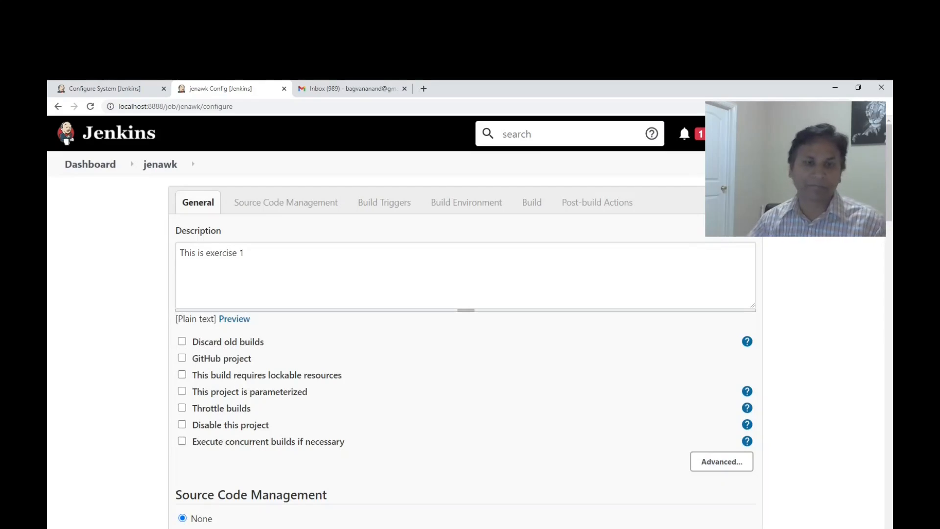
scroll(465, 323, down, 14)
scroll(465, 318, down, 3)
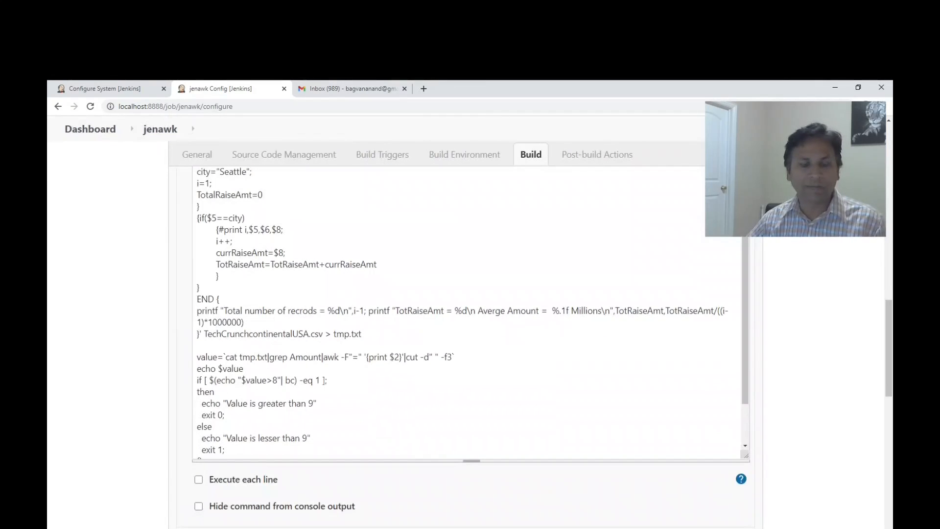
drag(196, 333, 201, 415)
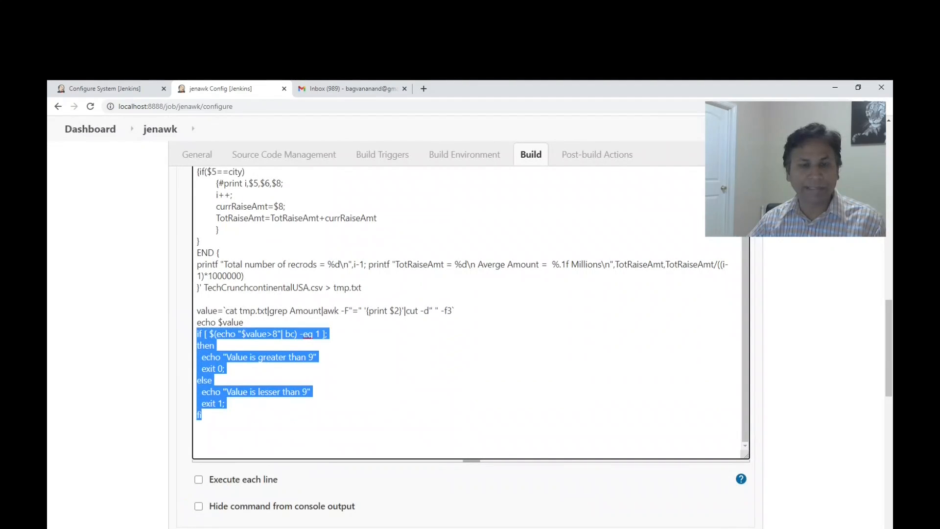
Change the number in both echo messages of the if/else block to 8, for the greater-than and lesser-than cases.
click(212, 380)
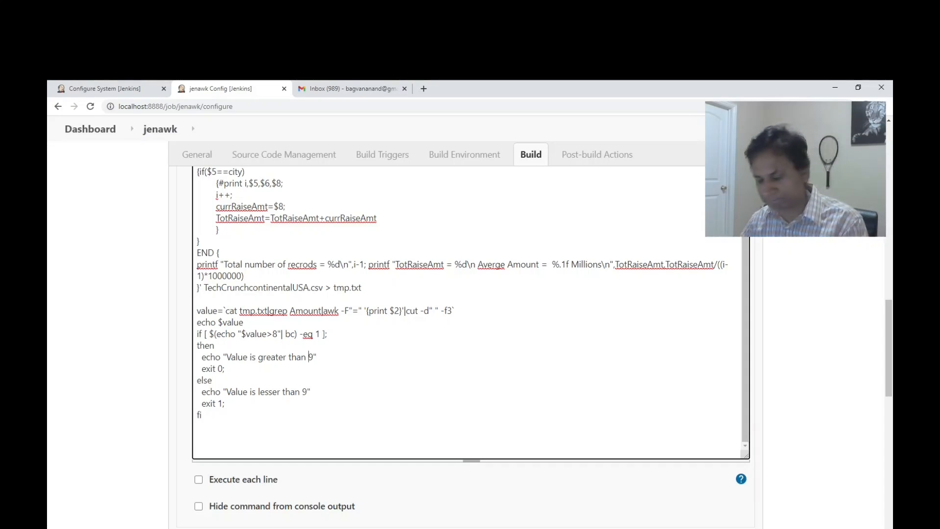
key(BackSpace)
text(8)
key(Down)
key(Down)
key(Down)
key(Left)
key(BackSpace)
text(8)
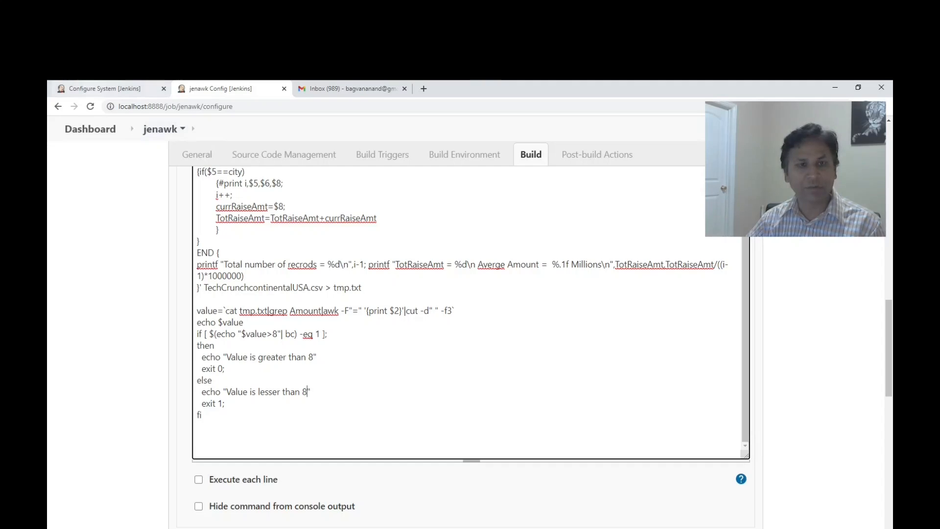
Review the SMTP server, port, username, password and SSL settings under Extended E-mail Notification in the system configuration.
click(105, 88)
scroll(573, 333, up, 4)
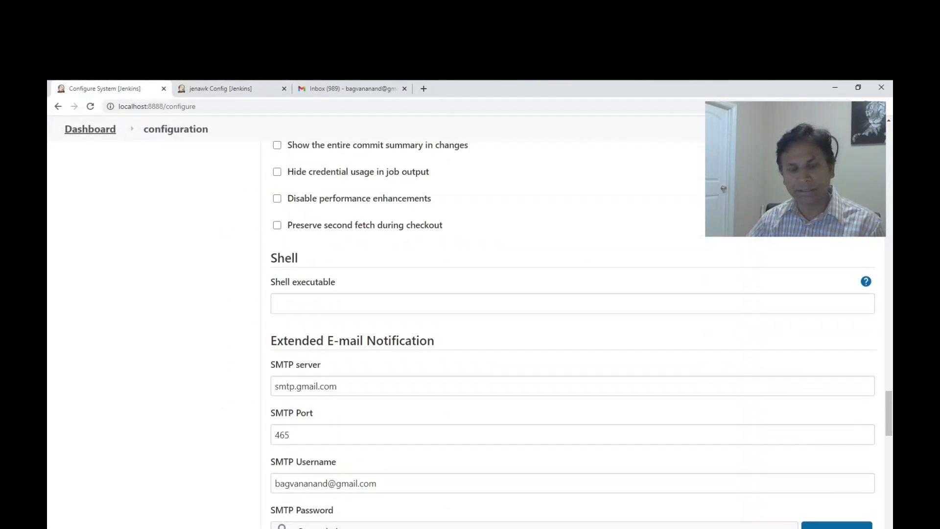
double_click(305, 387)
scroll(572, 333, down, 2)
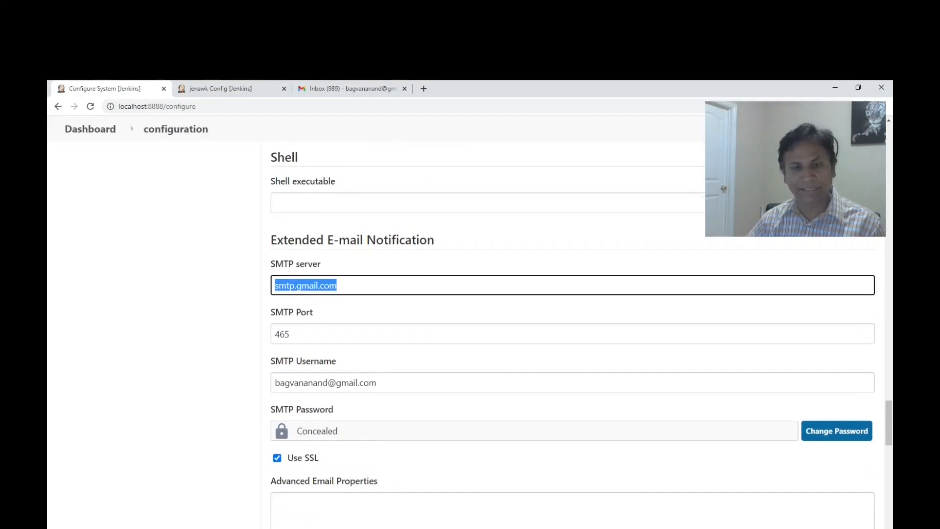
click(343, 285)
double_click(282, 334)
key(Right)
key(Tab)
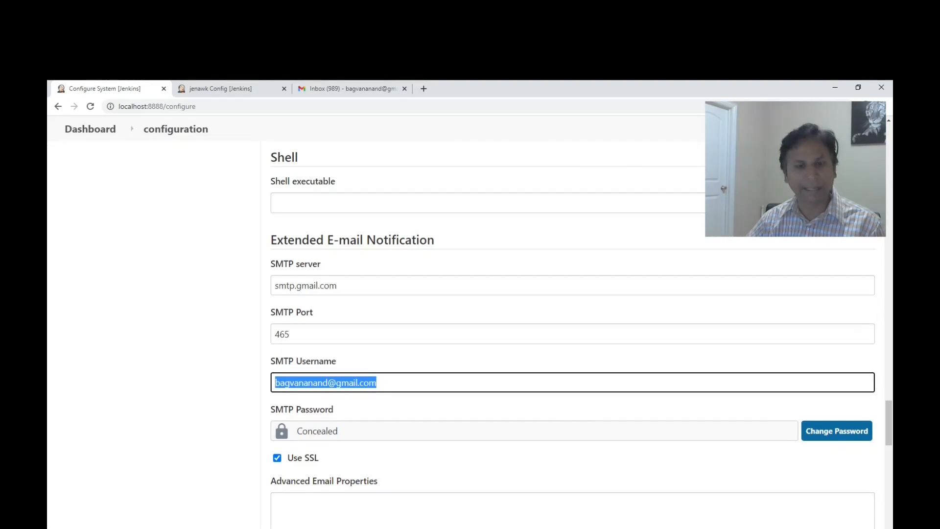
scroll(573, 333, down, 2)
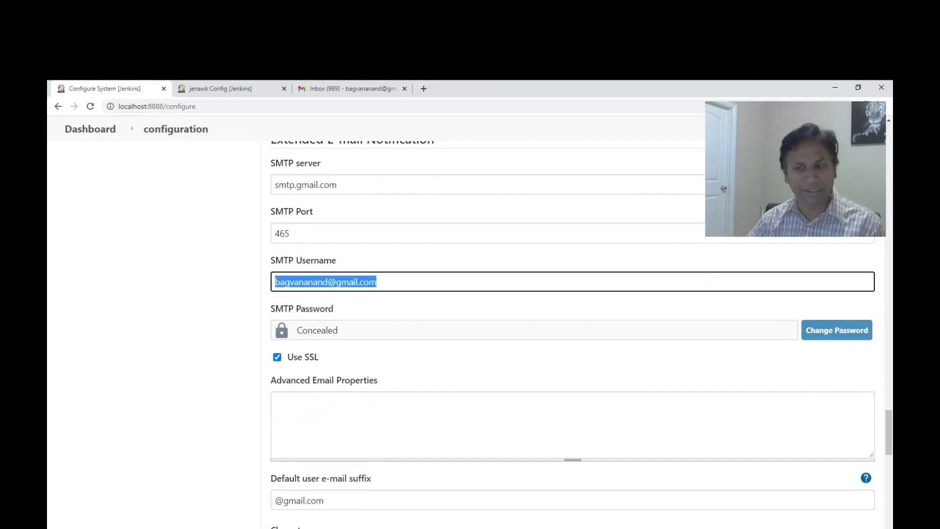
scroll(573, 333, down, 2)
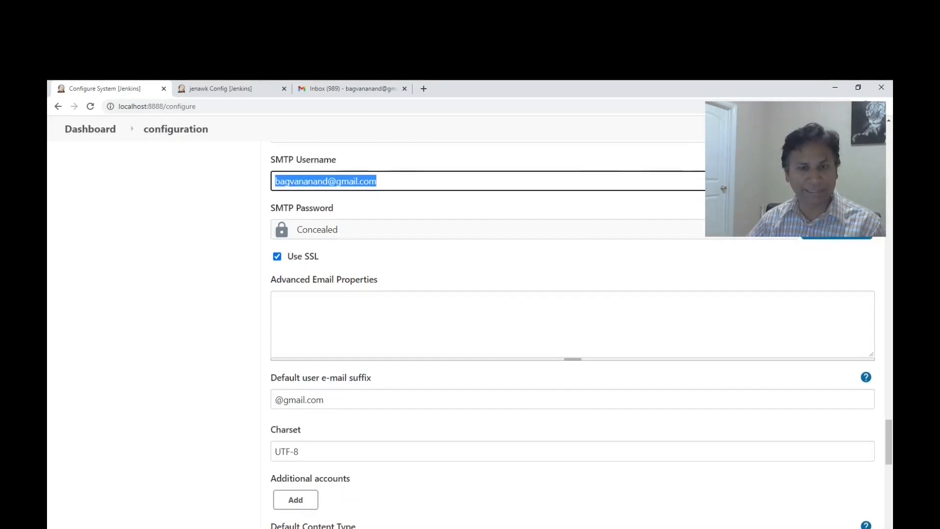
Review the default content type options, default recipients and default subject in the Extended E-mail Notification settings.
scroll(573, 333, down, 3)
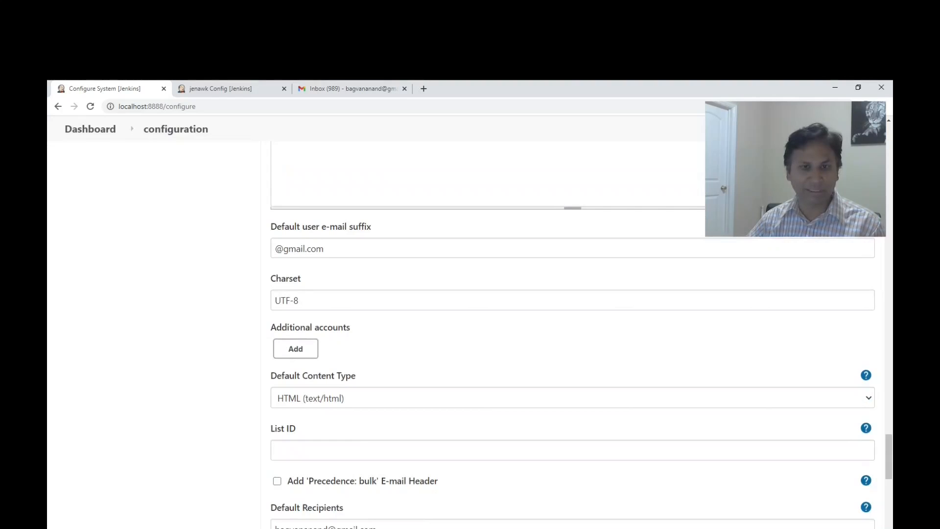
scroll(573, 333, down, 2)
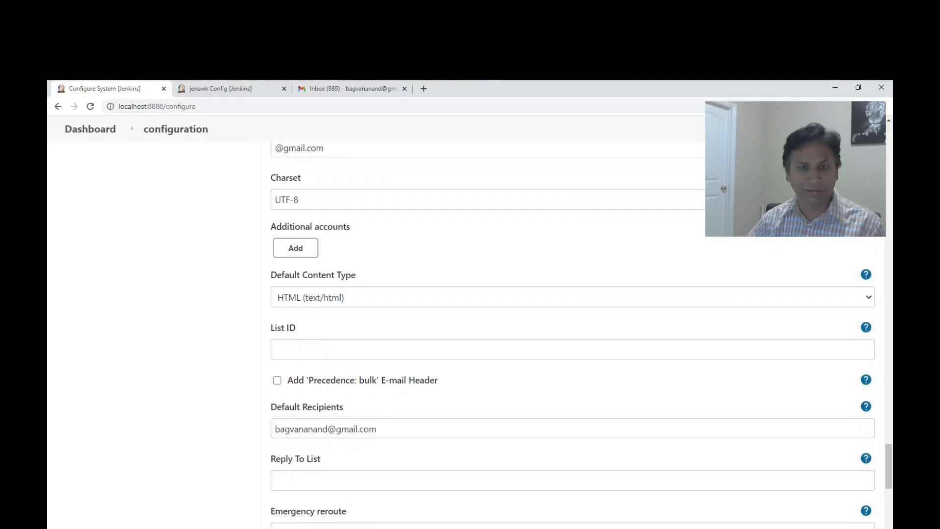
click(572, 297)
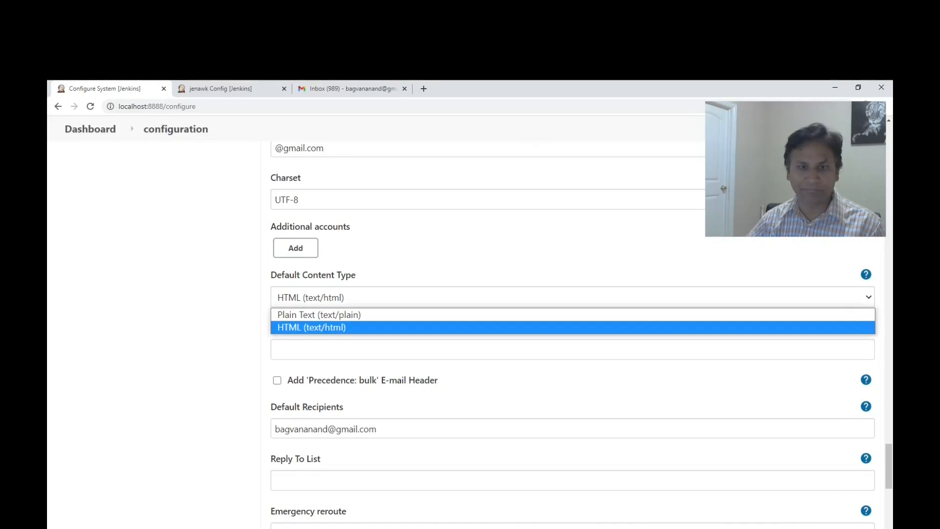
click(312, 327)
scroll(572, 333, down, 1)
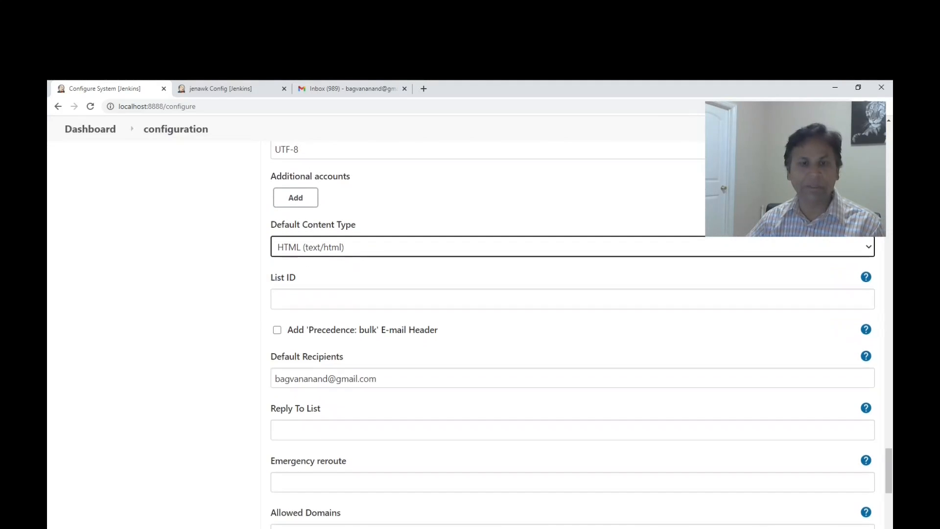
triple_click(325, 378)
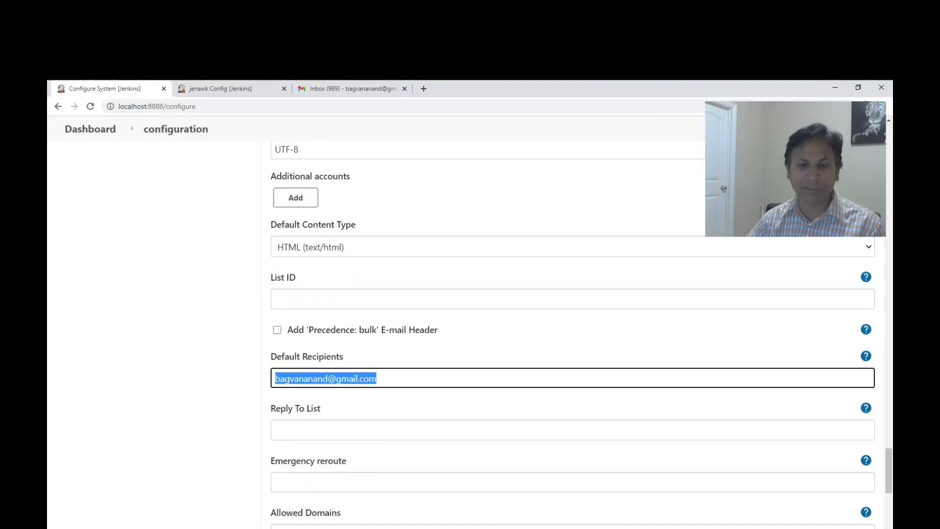
scroll(573, 332, down, 6)
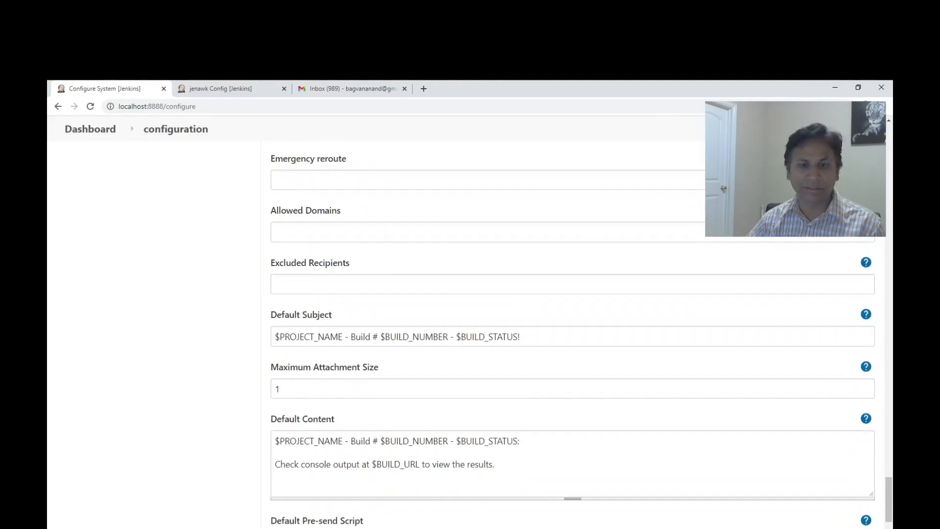
drag(275, 337, 520, 337)
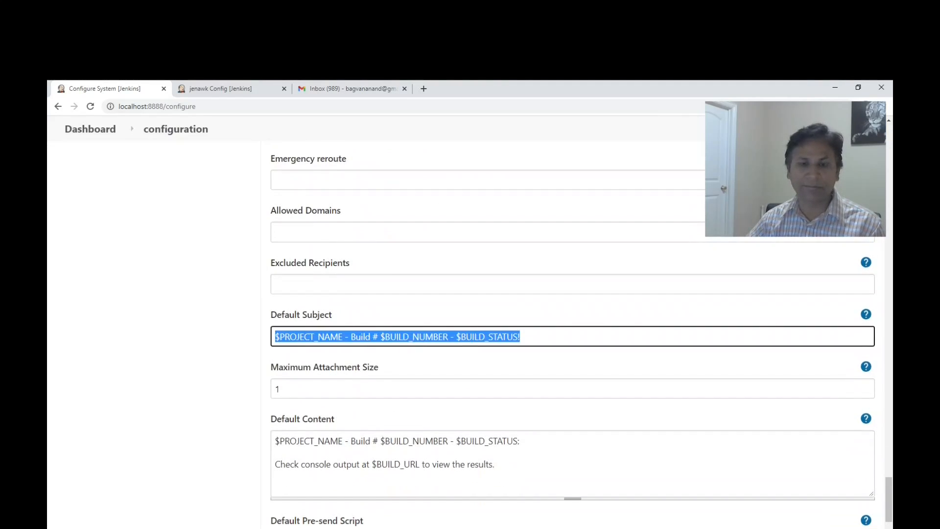
Review the remaining Extended E-mail Notification settings and the advanced SMTP authentication, SSL, port and reply-to settings under E-mail Notification.
scroll(573, 333, down, 2)
scroll(573, 333, down, 3)
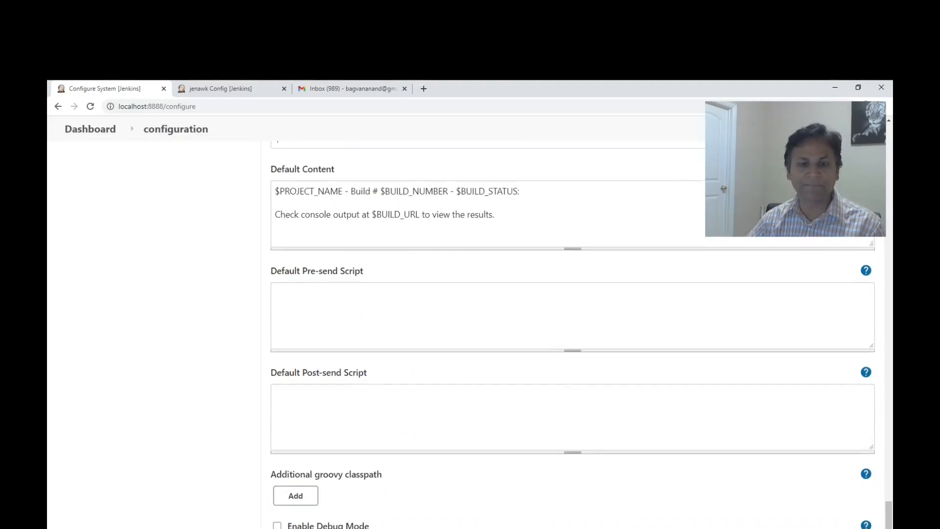
scroll(573, 333, down, 3)
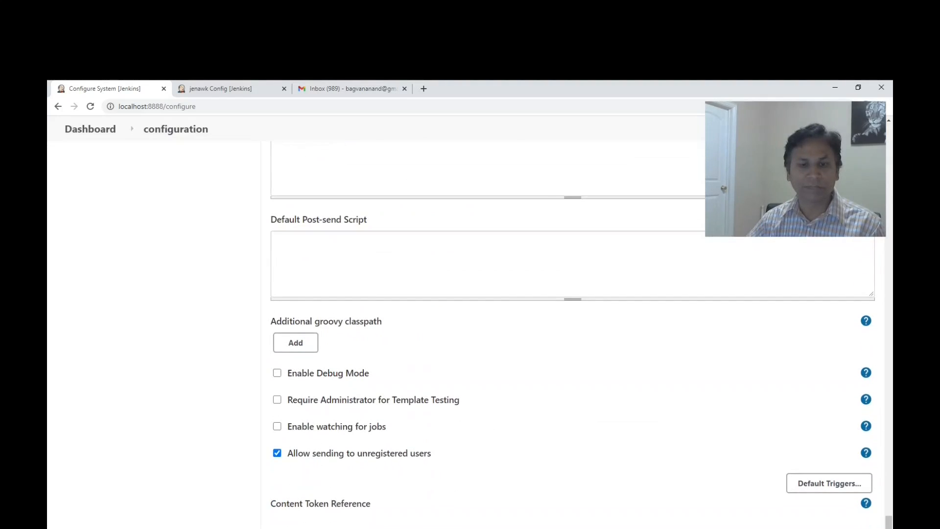
scroll(573, 333, down, 2)
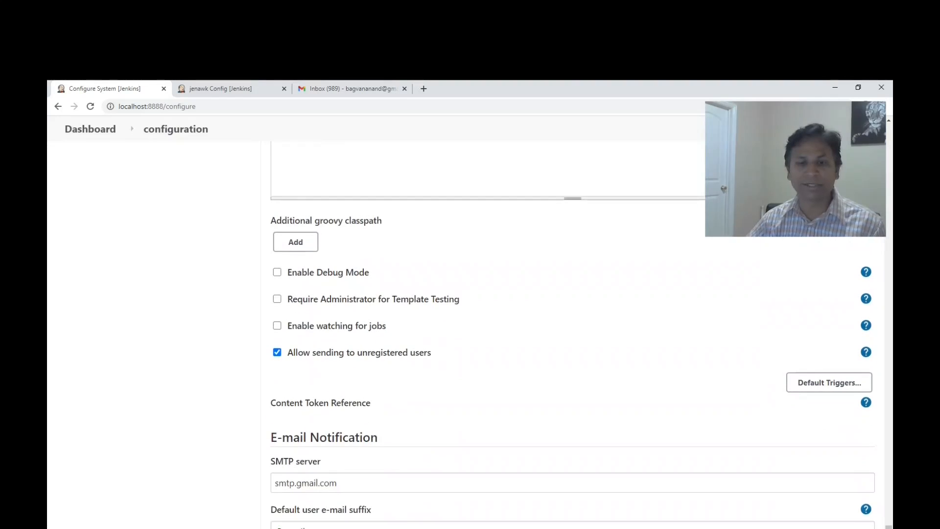
scroll(572, 333, down, 2)
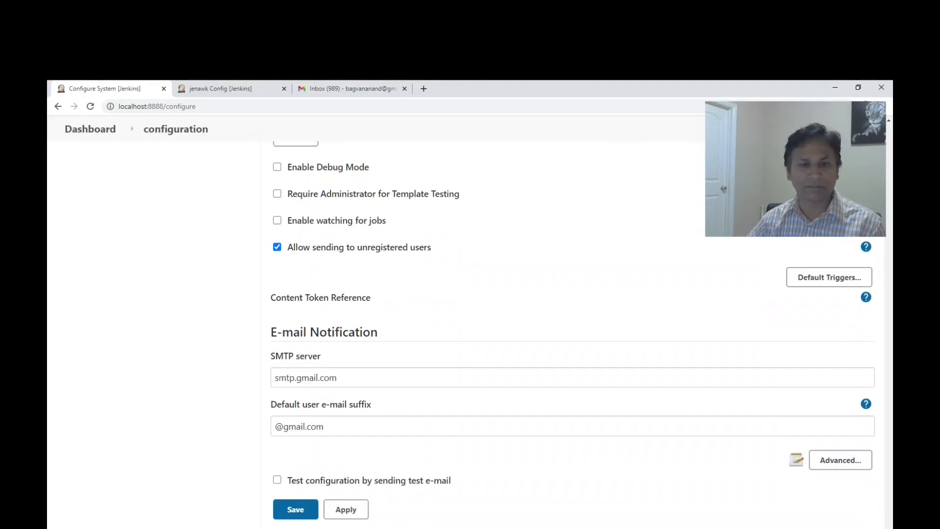
click(840, 460)
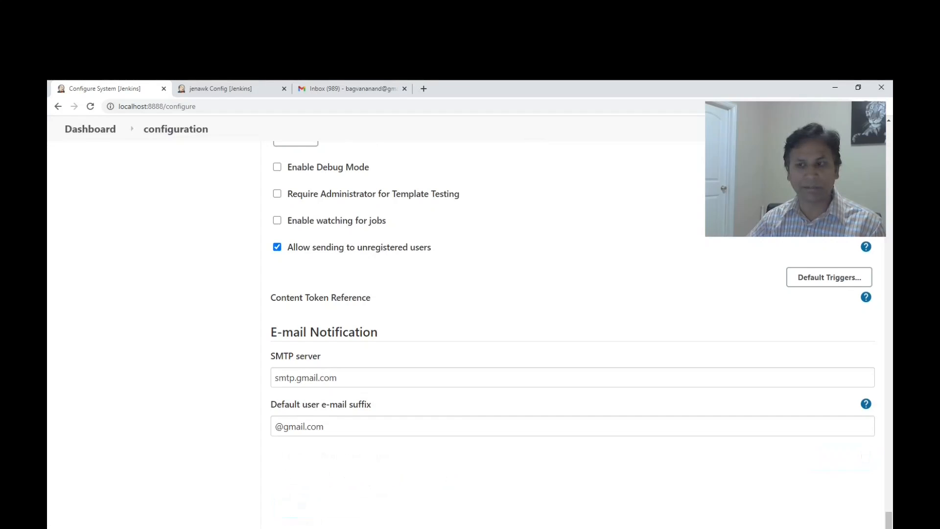
scroll(573, 333, down, 5)
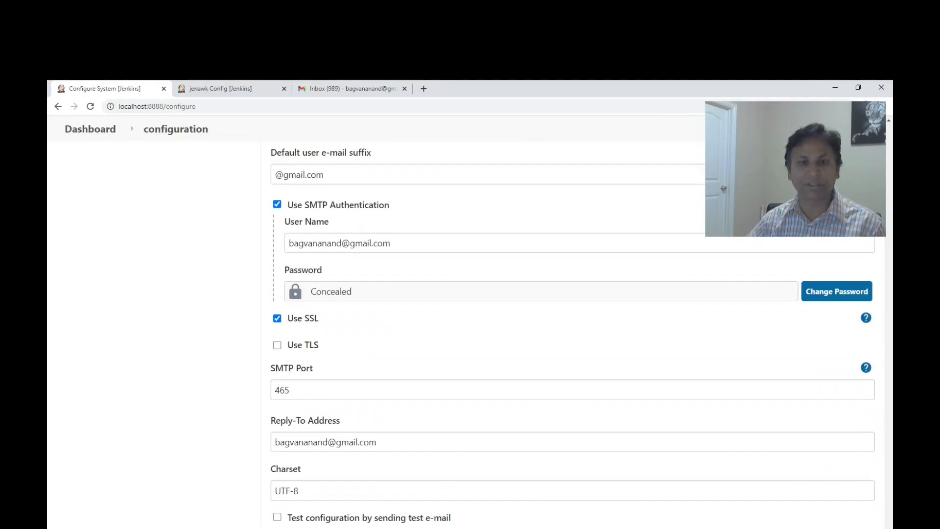
scroll(572, 333, down, 1)
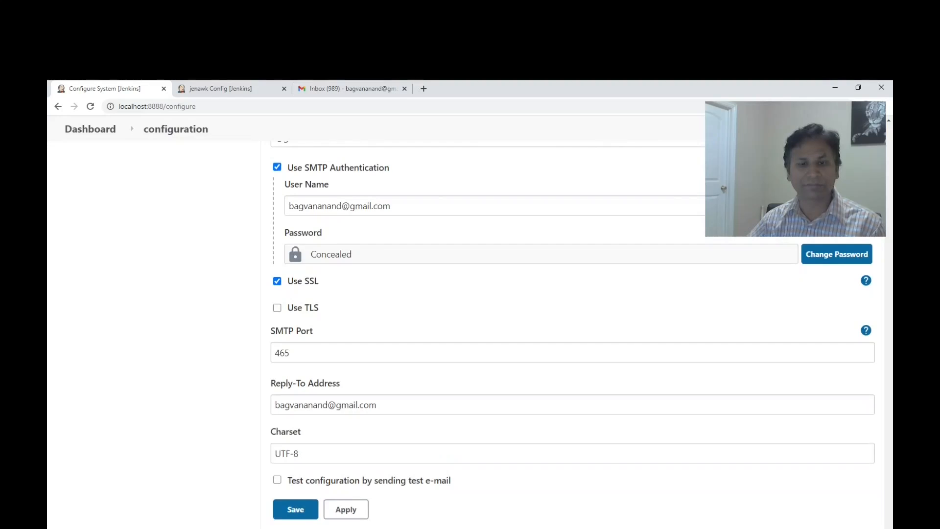
Enable testing the E-mail Notification configuration and send a test e-mail to the same address as the SMTP user name.
click(277, 480)
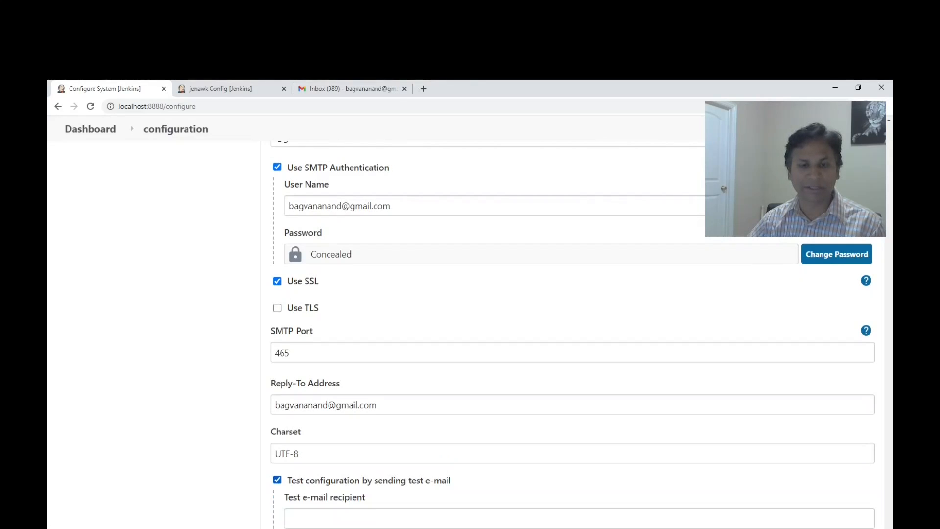
scroll(572, 333, down, 2)
scroll(571, 333, up, 2)
scroll(572, 333, up, 3)
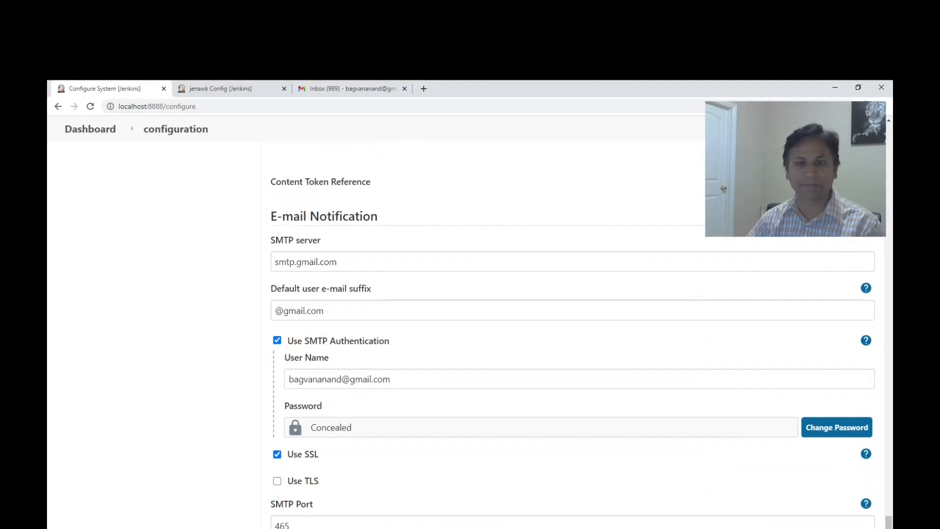
triple_click(339, 379)
key(ctrl+c)
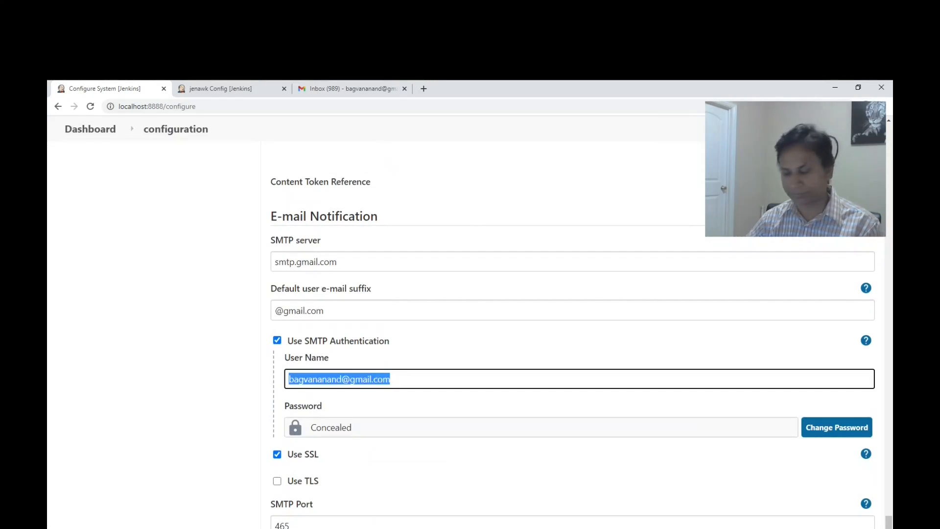
scroll(339, 379, down, 5)
click(339, 440)
key(ctrl+v)
key(Tab)
key(Return)
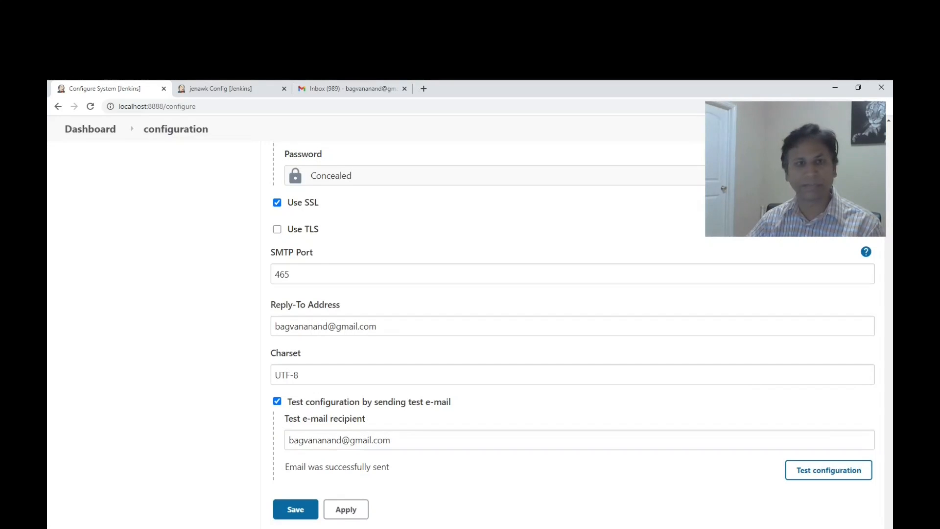
Open the Jenkins test e-mail in the Gmail inbox, delete it and return to the Jenkins system configuration.
click(350, 88)
click(421, 272)
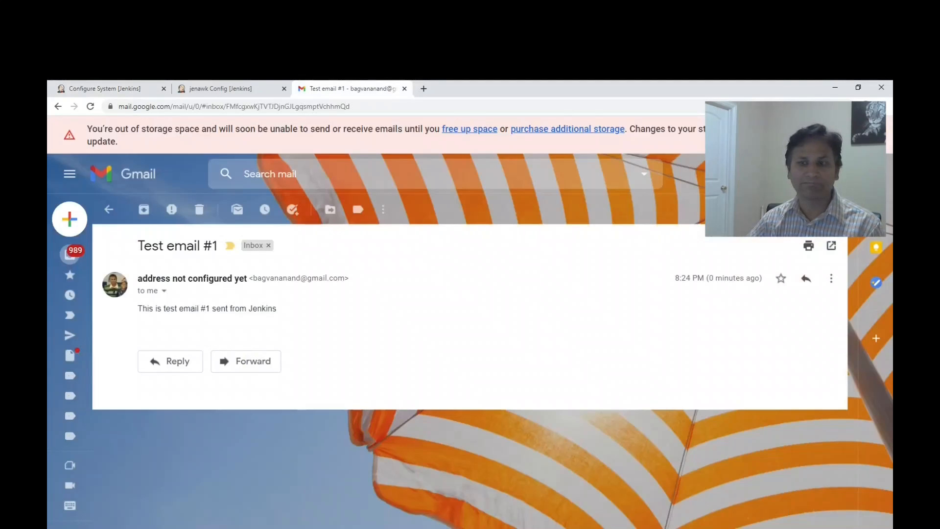
click(199, 210)
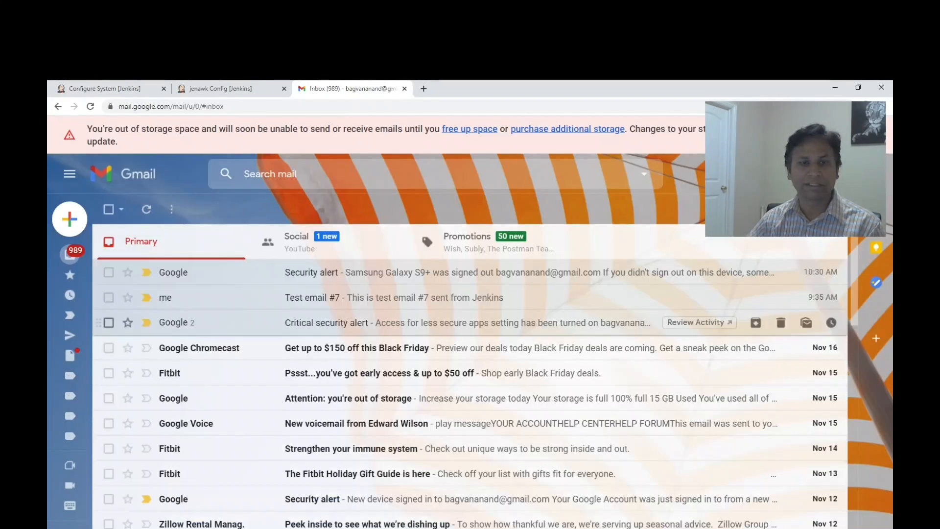
click(129, 88)
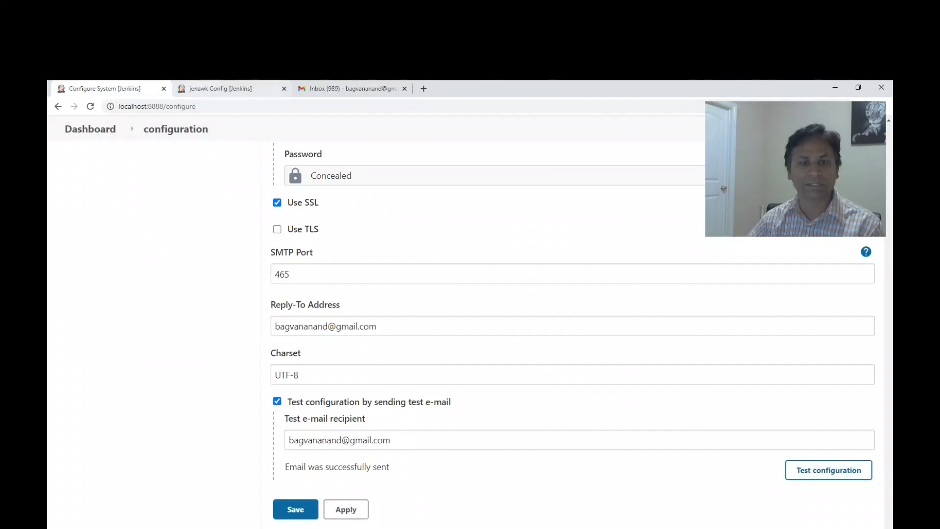
In the jenawk job's remote shell command, set the comparison number in the if condition to 7.
click(230, 89)
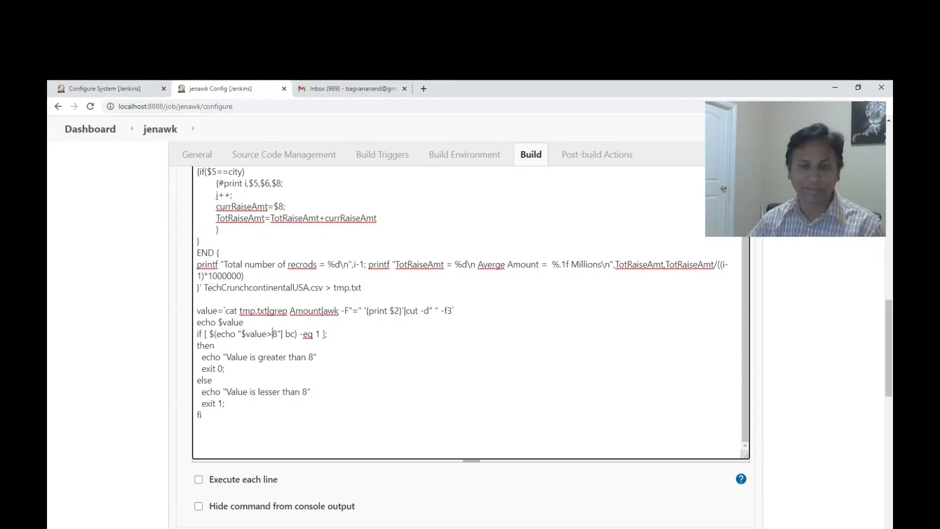
key(Delete)
text(7)
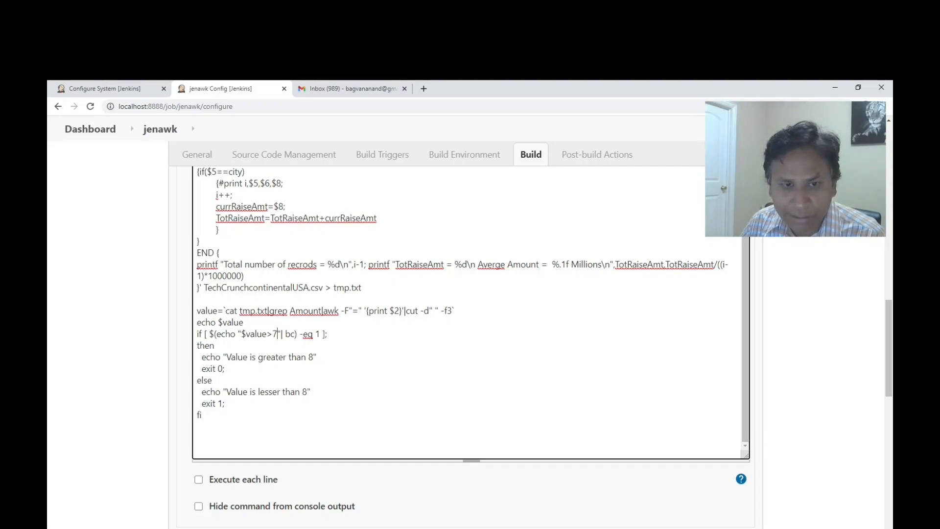
Highlight $value in the if condition, the value variable's assignment and the bc command to examine how the comparison works.
drag(241, 334, 267, 334)
double_click(208, 311)
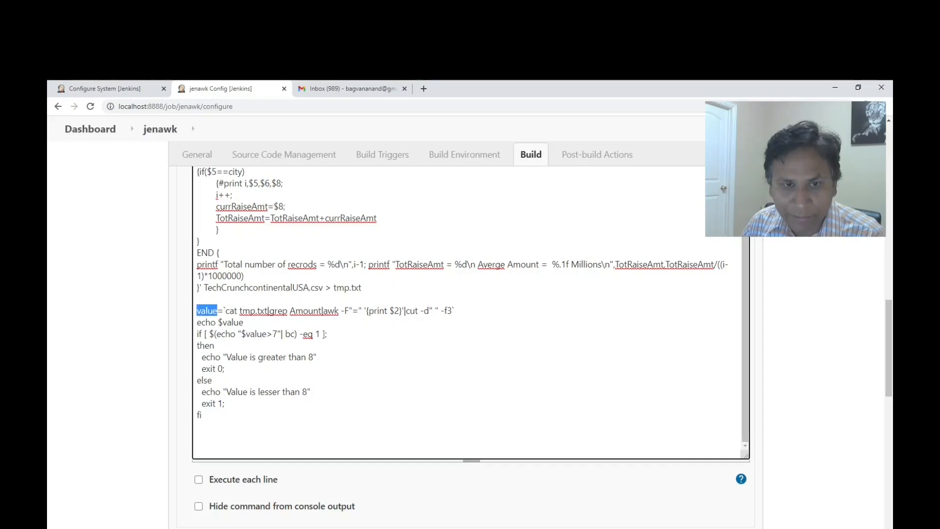
drag(285, 333, 295, 334)
click(215, 345)
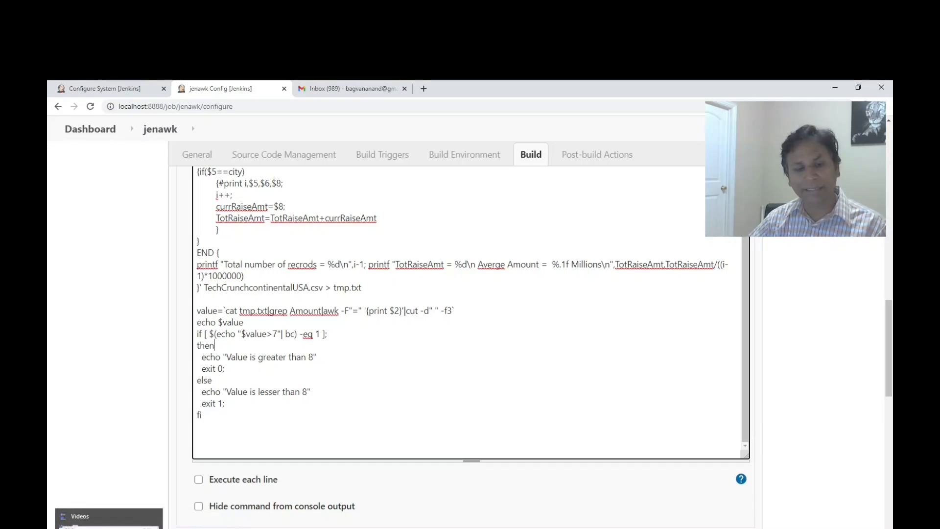
Switch to File Explorer and open the Vagrantfile from the jenkins folder in EditPlus.
click(108, 521)
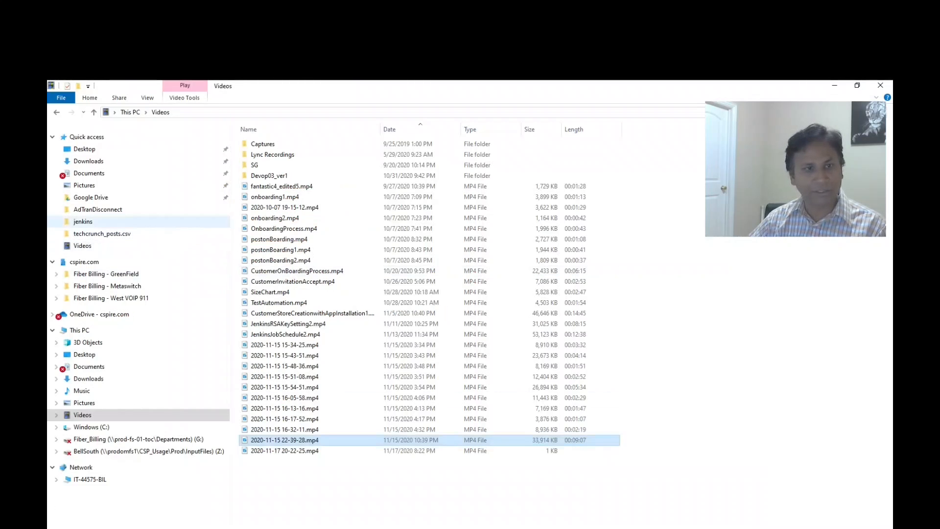
click(83, 221)
click(280, 176)
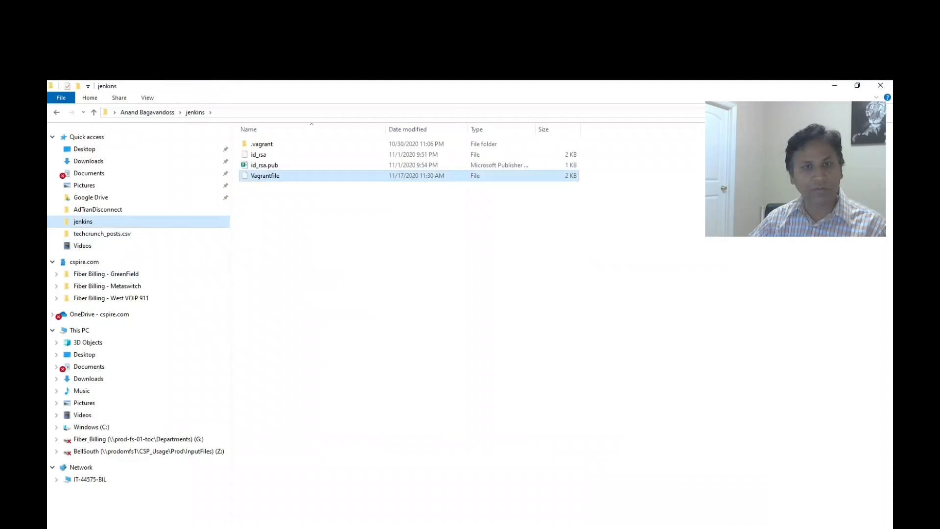
right_click(274, 176)
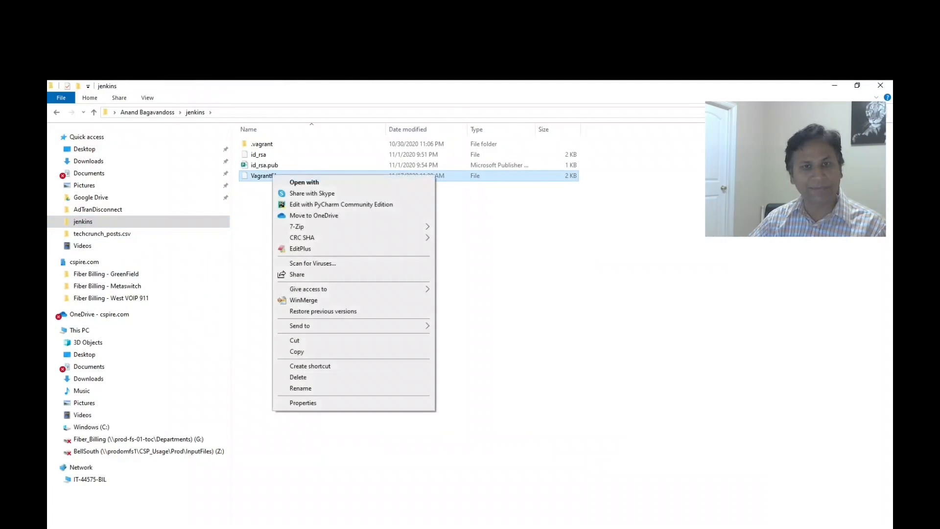
click(300, 248)
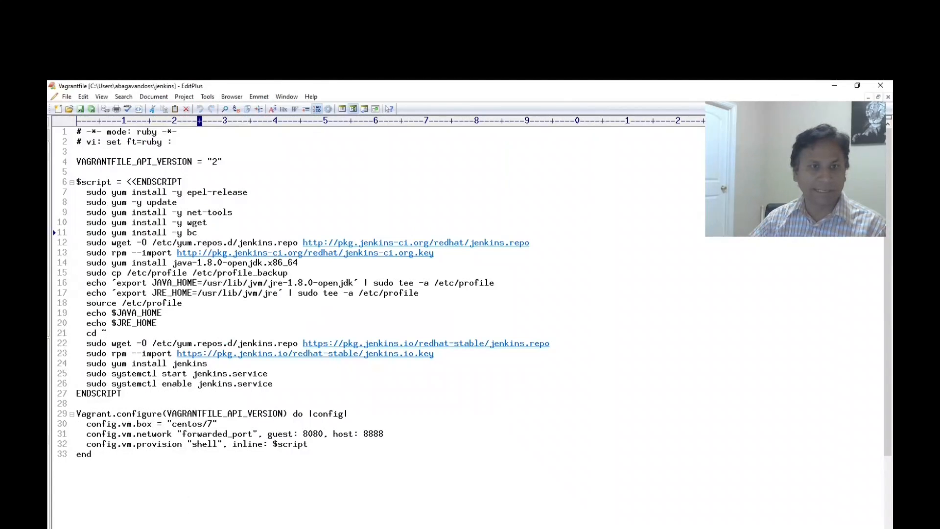
Highlight the bc install line and the Jenkins service start and enable lines in the Vagrantfile, and close the editor.
key(Home)
key(shift+End)
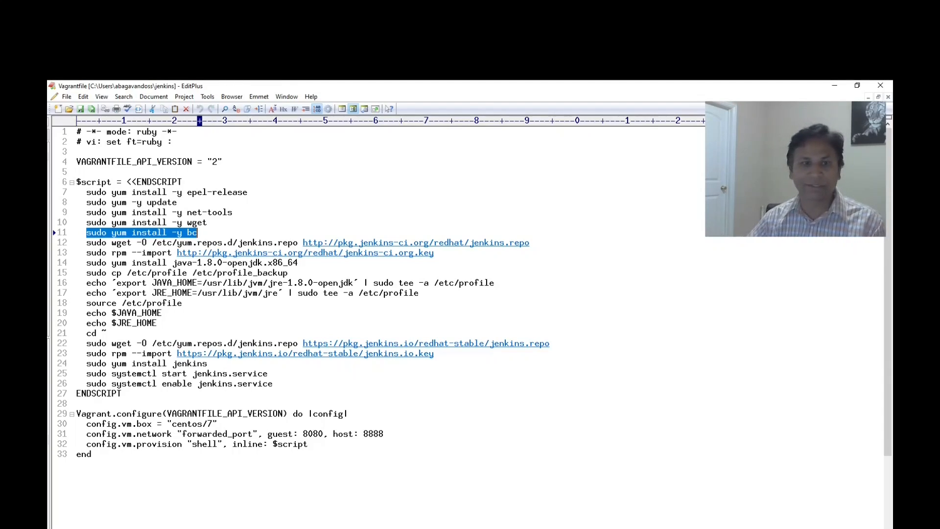
drag(87, 373, 273, 383)
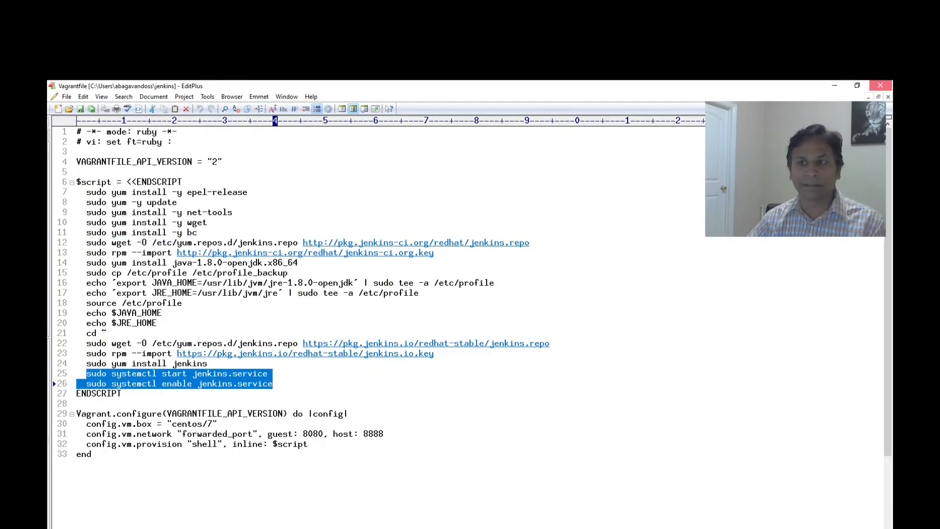
click(880, 86)
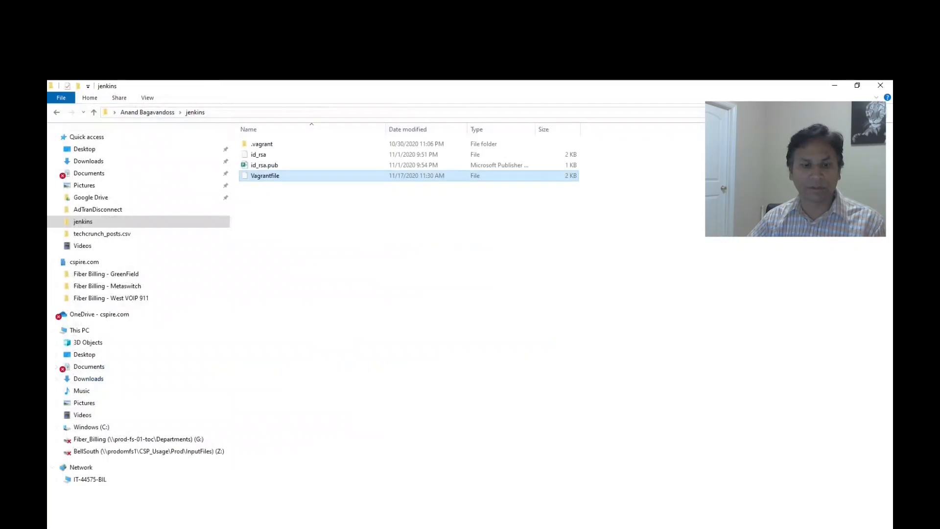
Return to the jenawk job configuration in the browser and examine the bc pipe and the -eq 1 test in the if condition.
key(alt+Tab)
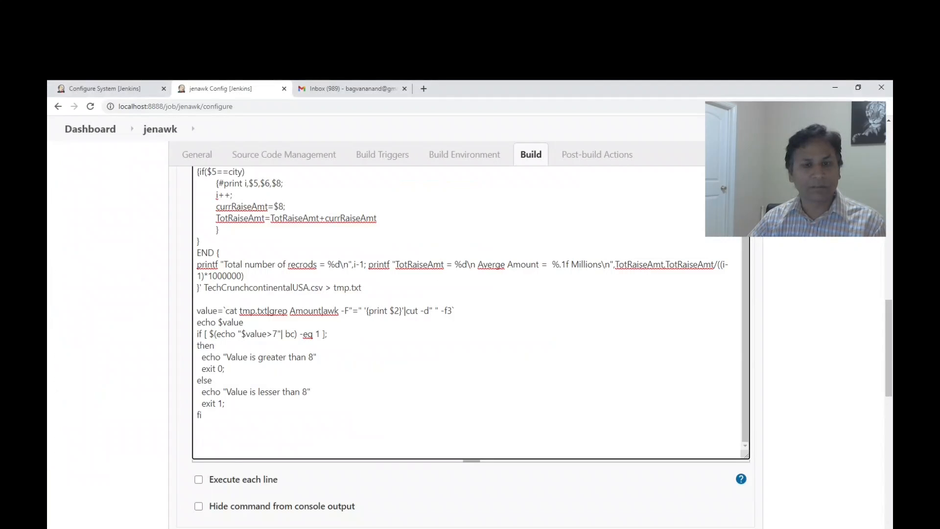
key(shift+Right)
key(shift+Right)
key(shift+Right)
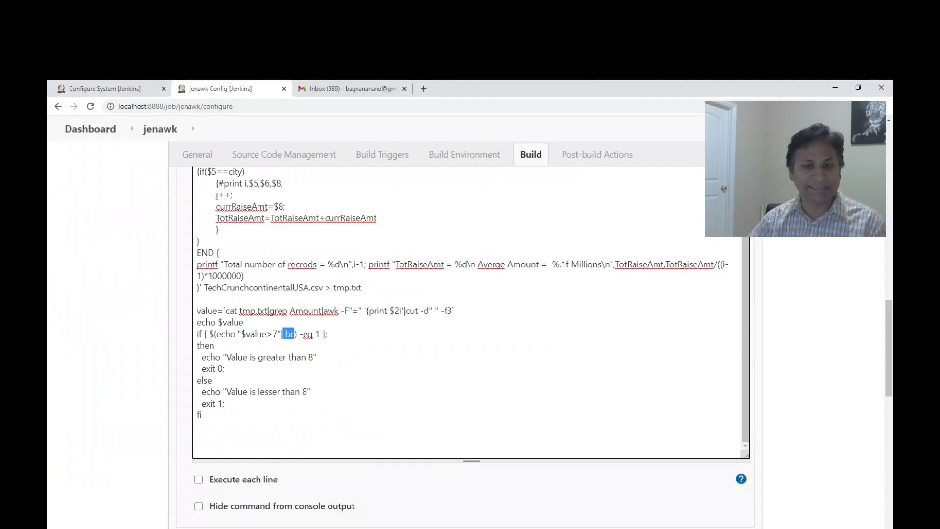
click(320, 334)
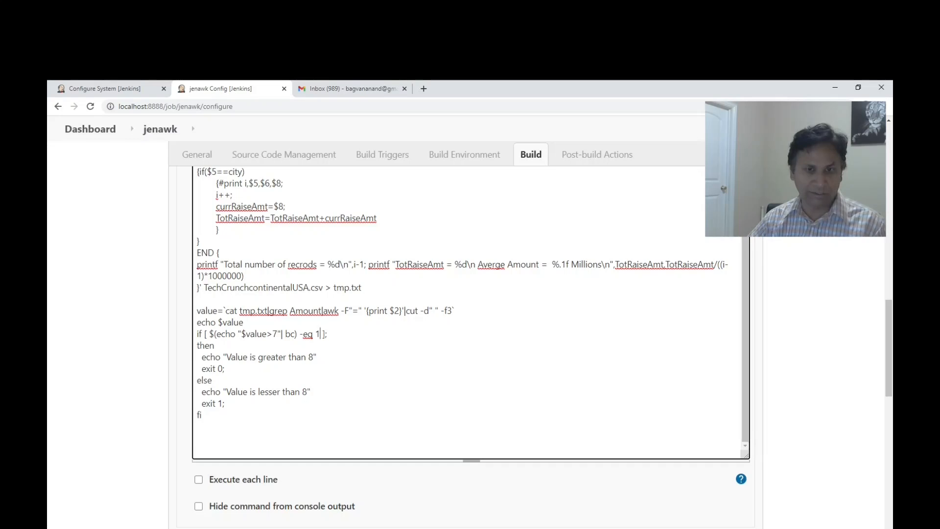
Change the number in both echo messages of the if/else block to 7 and save the job configuration.
key(BackSpace)
text(7)
key(Left)
key(Down)
key(BackSpace)
text(7)
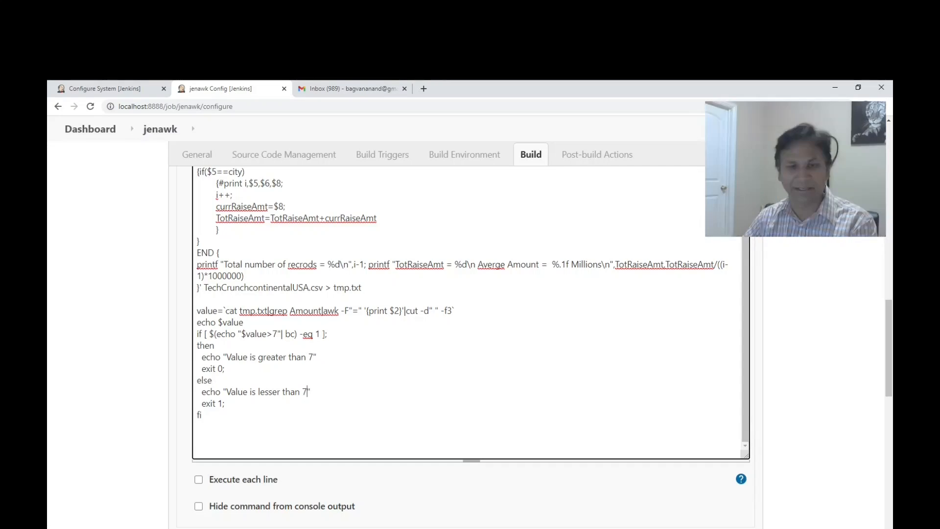
scroll(470, 314, up, 2)
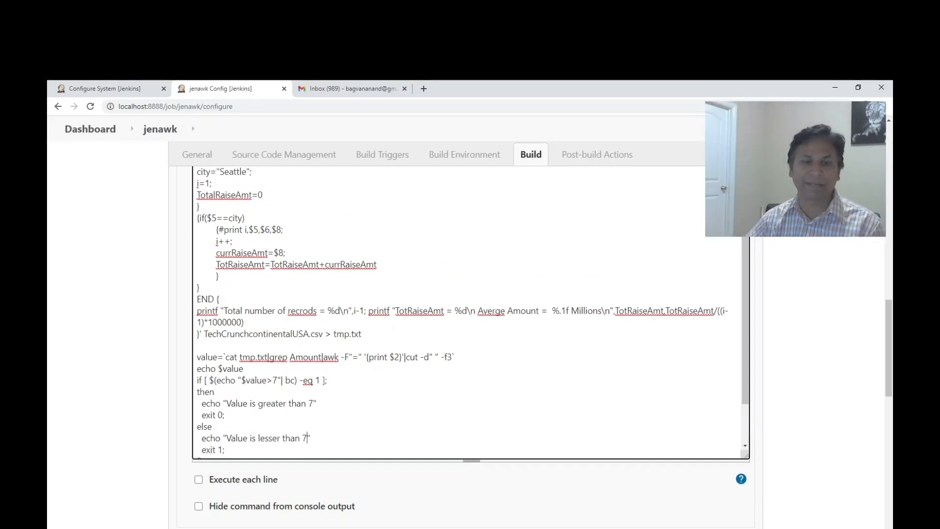
scroll(470, 313, down, 2)
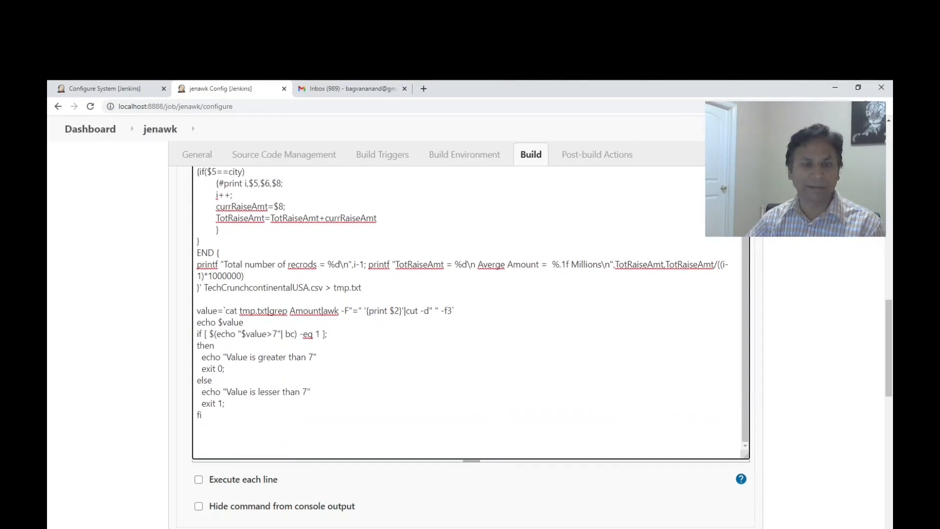
scroll(470, 314, down, 4)
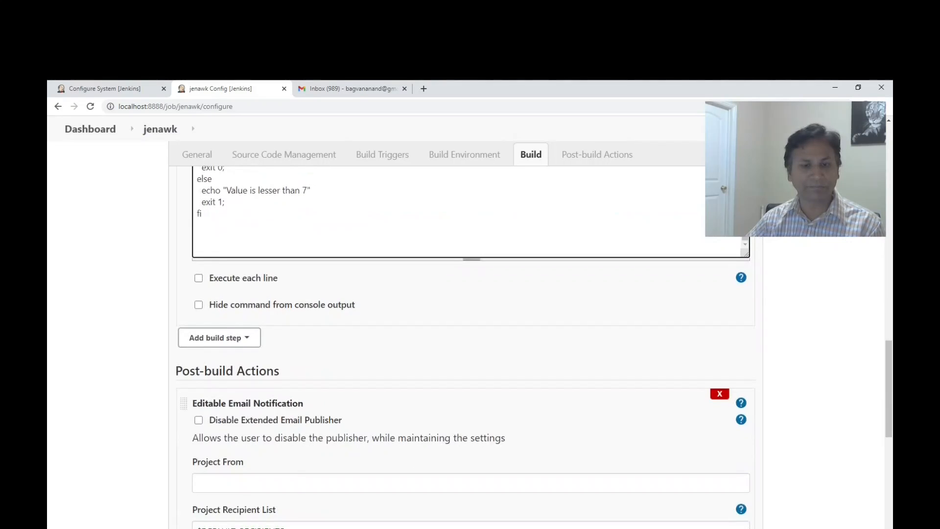
key(ctrl+s)
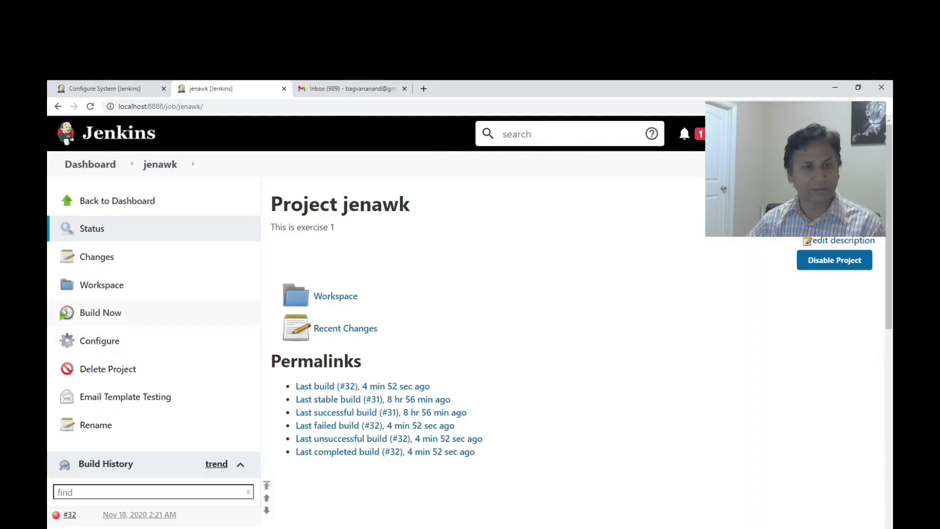
Run a new build of the jenawk job and open its console output through to the end.
click(100, 313)
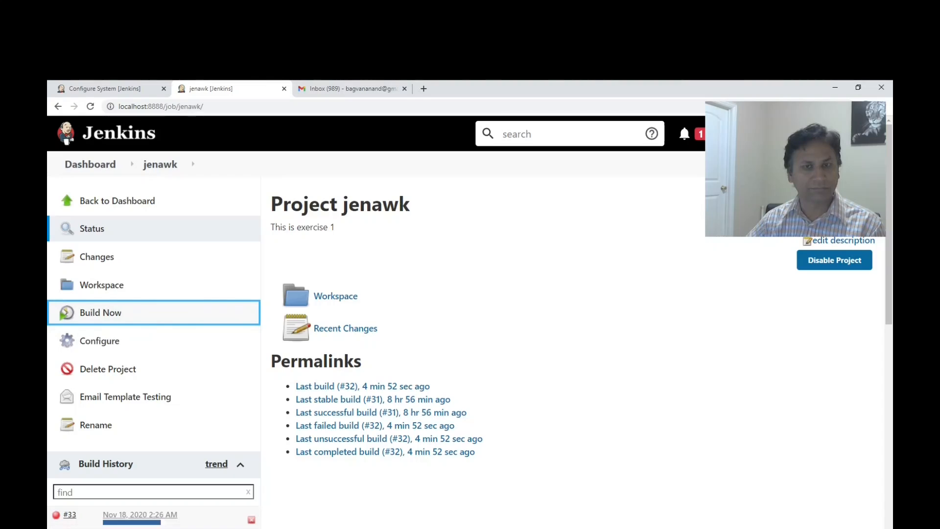
click(56, 515)
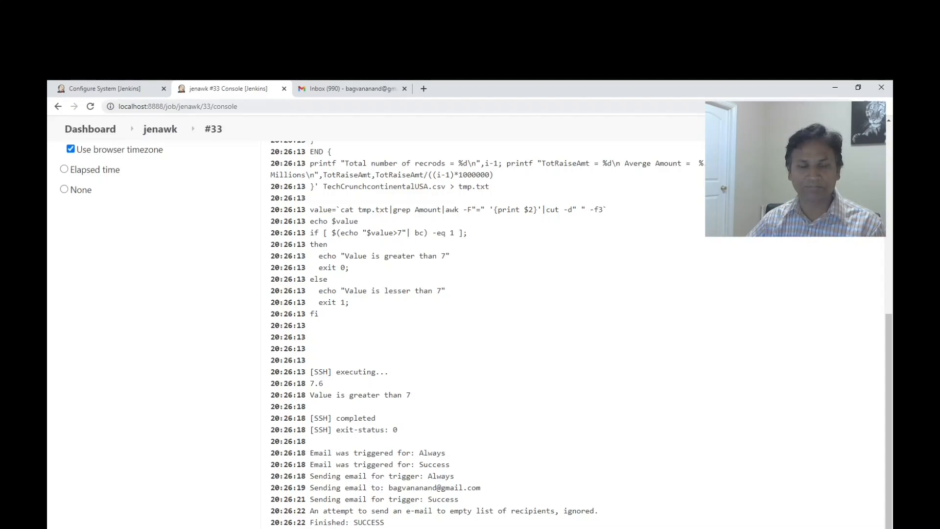
Switch to the Gmail inbox, open the jenawk build 33 notification e-mail, highlight its subject and compare it with the build's console output.
click(352, 89)
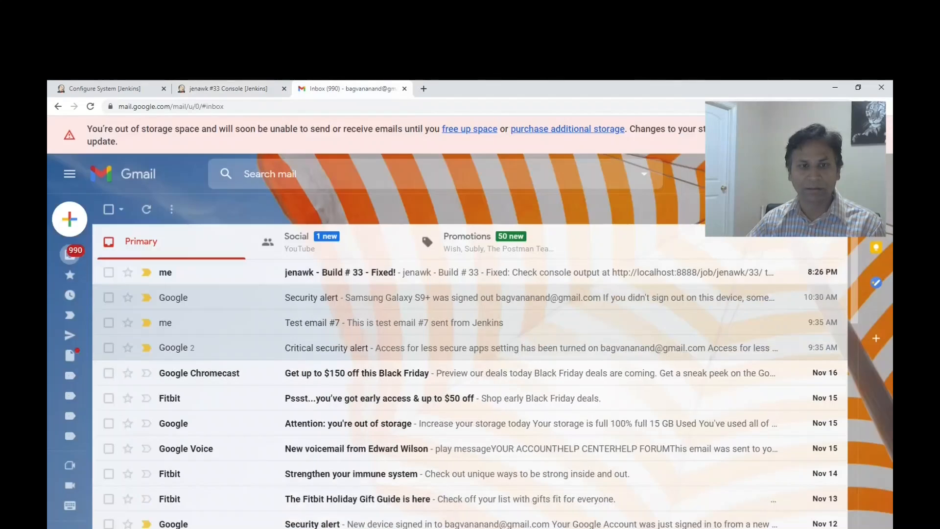
click(342, 270)
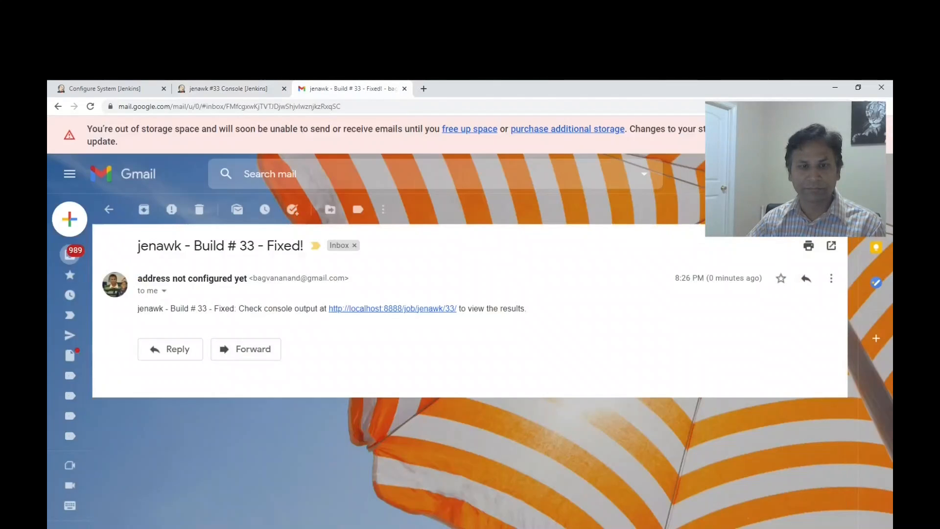
drag(138, 245, 300, 245)
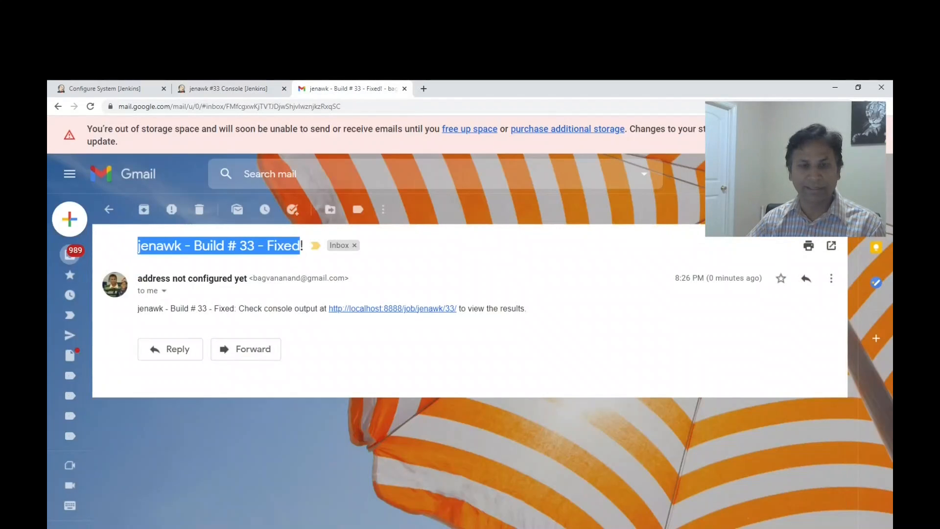
click(300, 246)
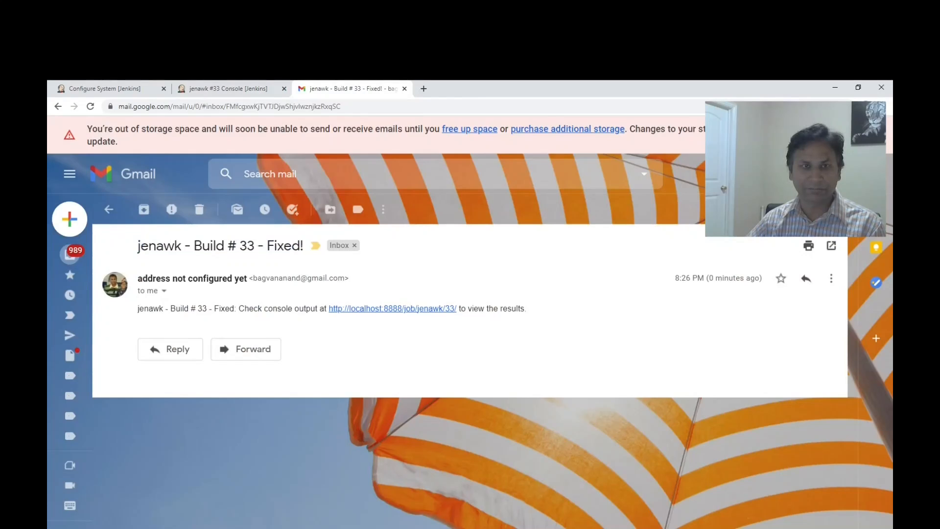
click(225, 89)
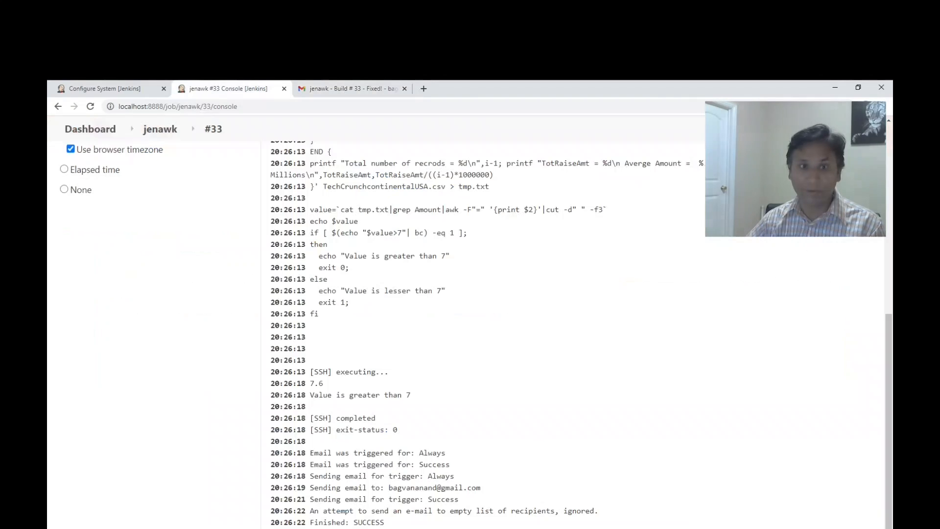
click(350, 89)
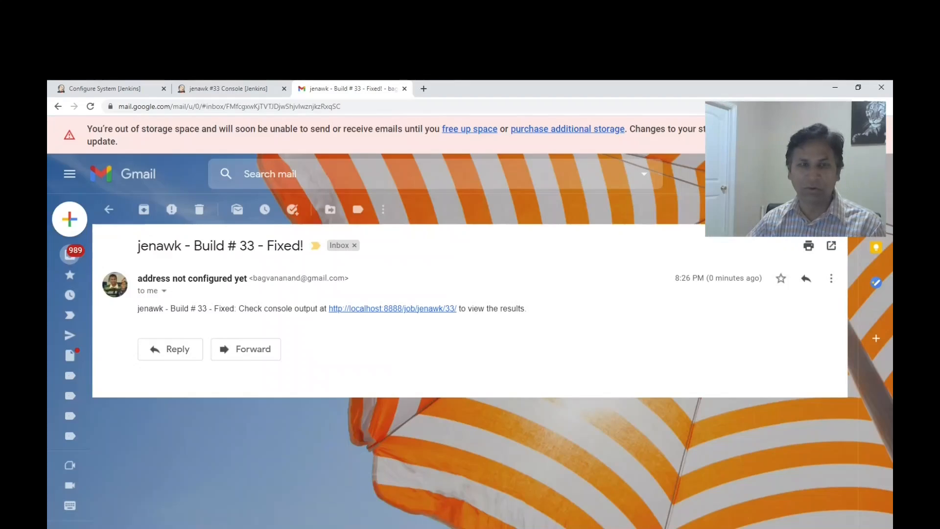
Open the jenawk job configuration in Jenkins and return Gmail to the inbox list while it loads.
click(225, 88)
click(160, 129)
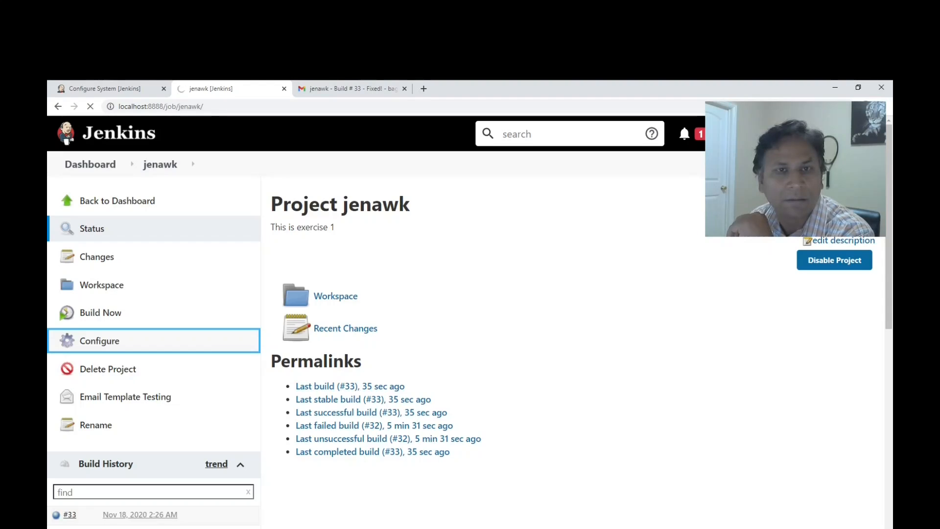
click(354, 88)
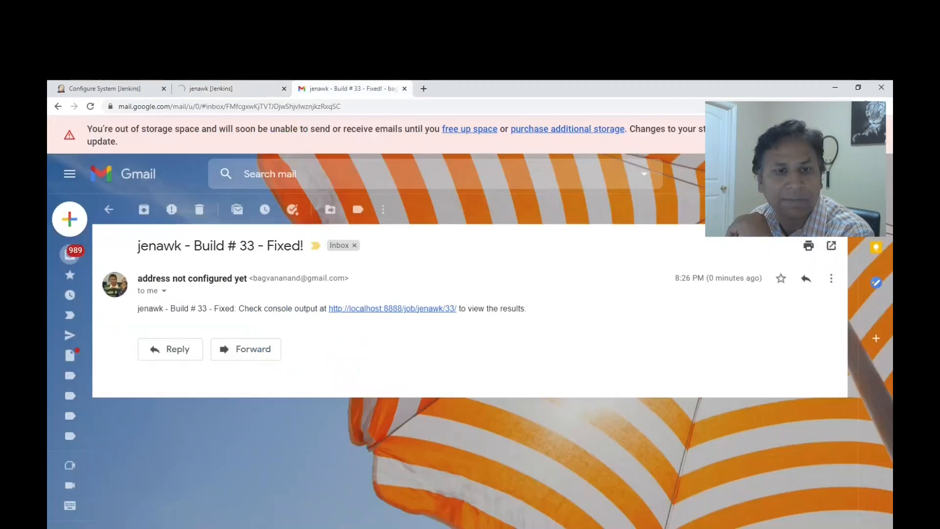
click(108, 209)
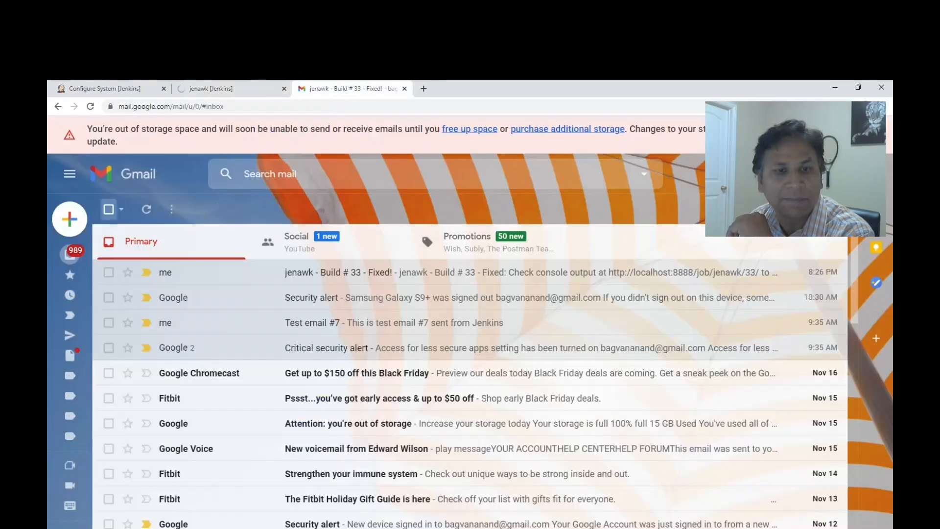
click(231, 88)
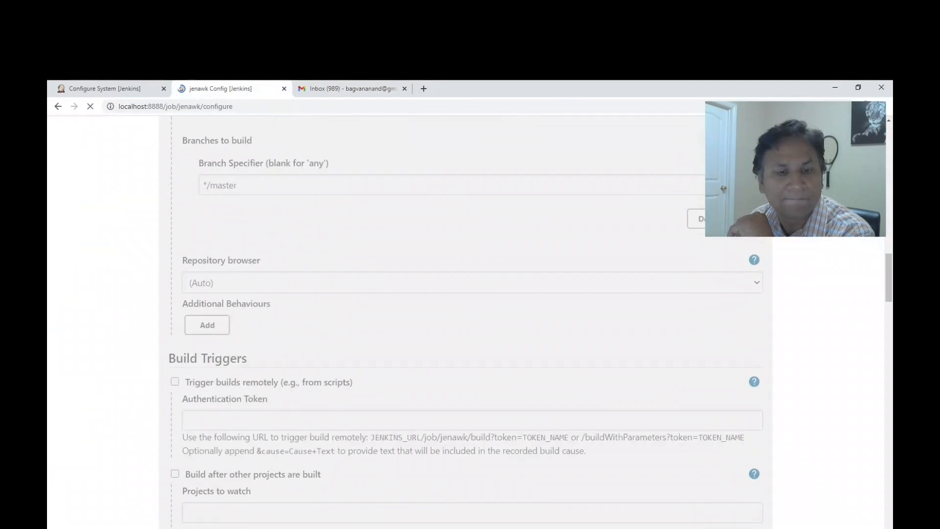
Remove the Always and Success triggers from the advanced e-mail notification settings, keeping only Failure - Any, and save the job.
scroll(470, 342, down, 10)
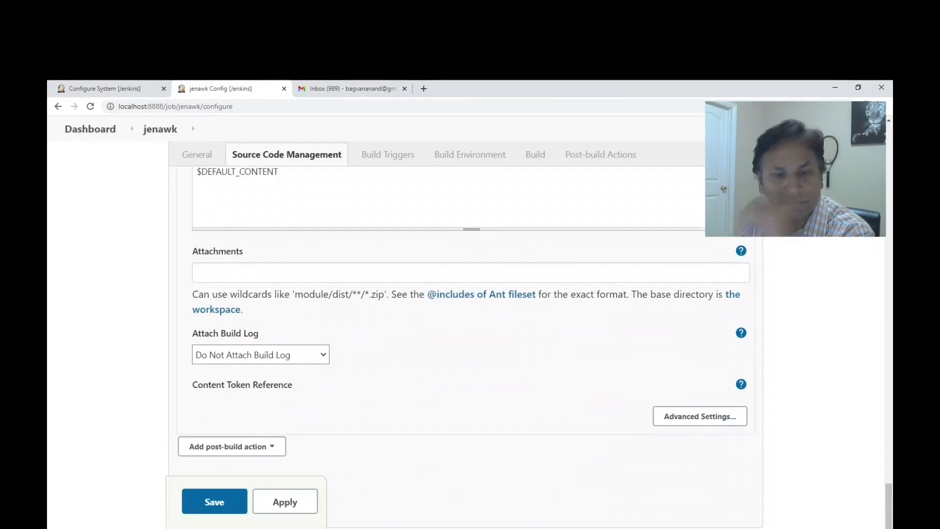
click(701, 416)
scroll(700, 416, down, 5)
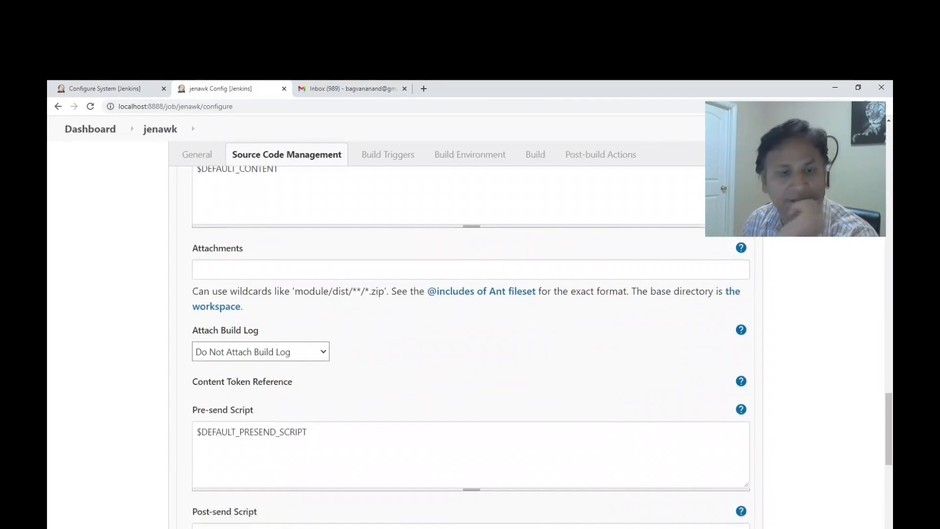
scroll(470, 343, down, 5)
scroll(470, 343, up, 2)
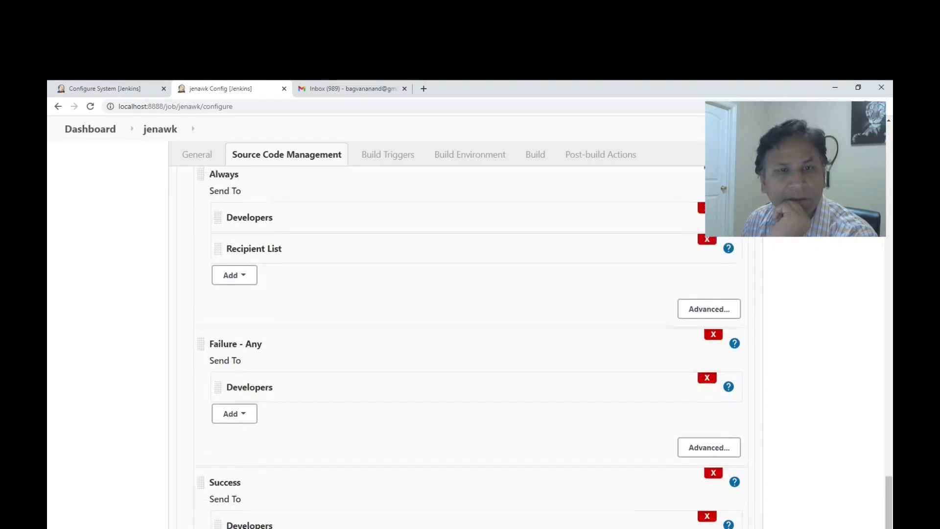
click(714, 259)
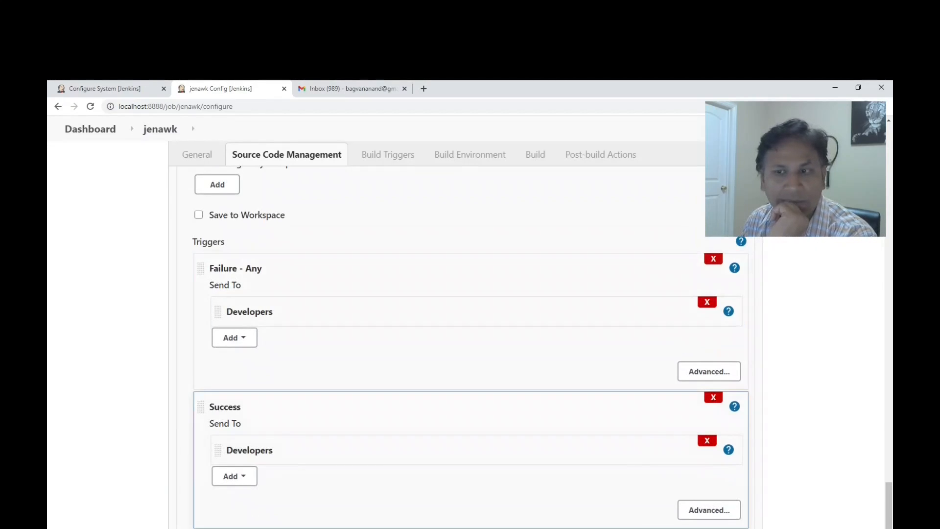
click(714, 397)
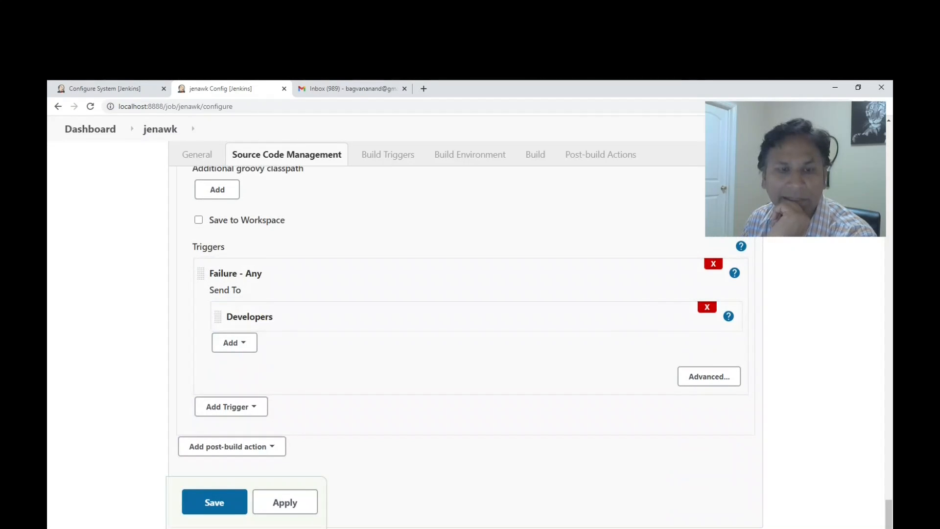
scroll(470, 342, up, 1)
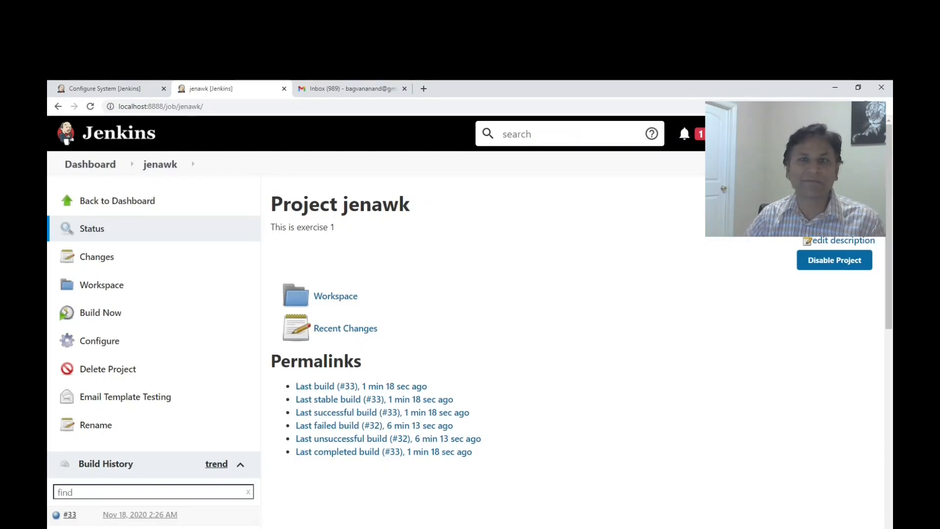
Run a new jenawk build and highlight the e-mail trigger line, the average value and the comparison message in its console output.
click(100, 312)
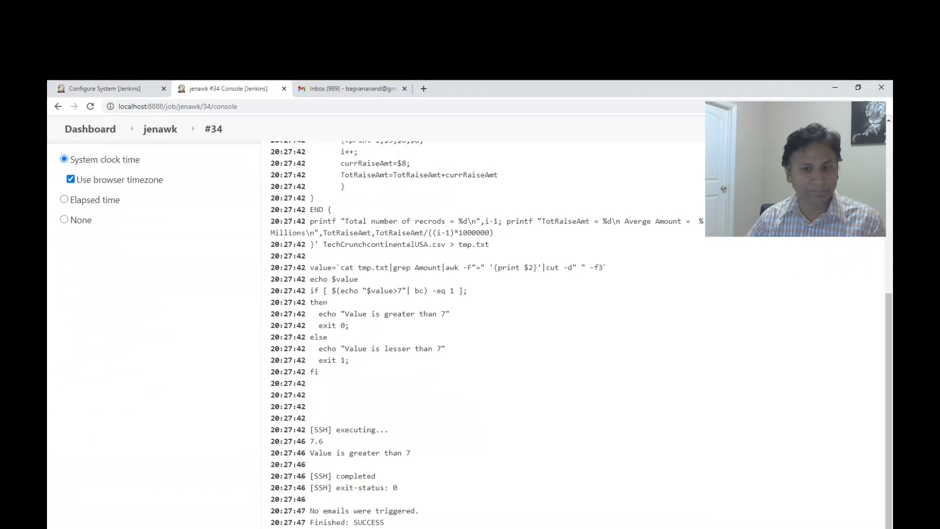
drag(310, 511, 419, 511)
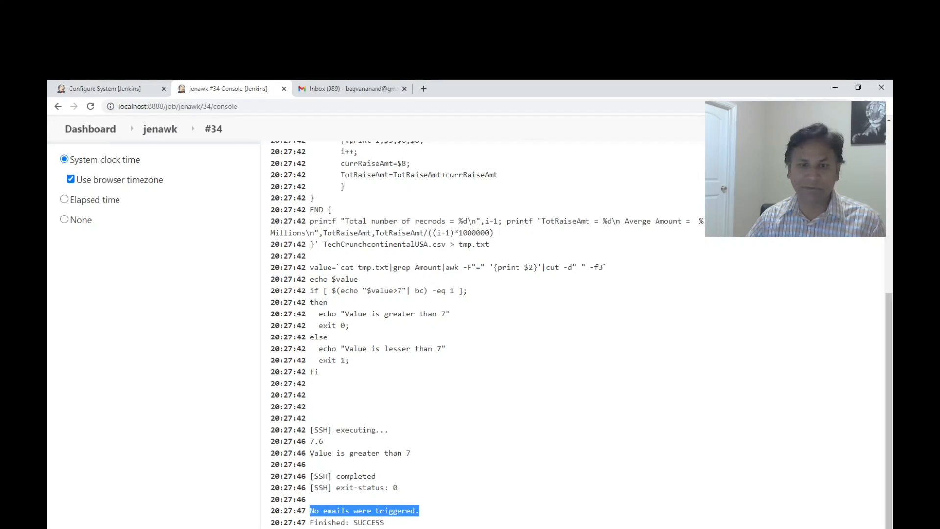
double_click(316, 441)
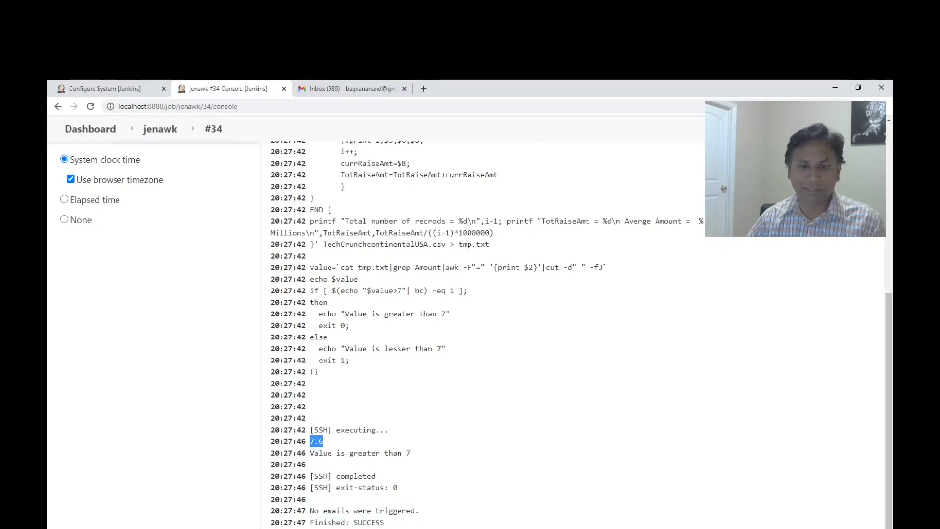
drag(310, 453, 411, 453)
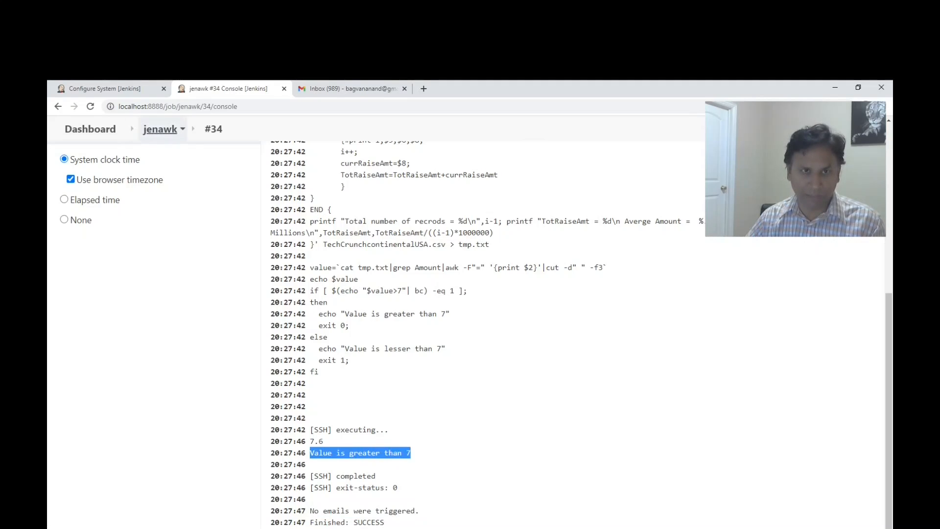
Reopen the jenawk job configuration and add a fresh Editable Email Notification post-build action.
click(160, 129)
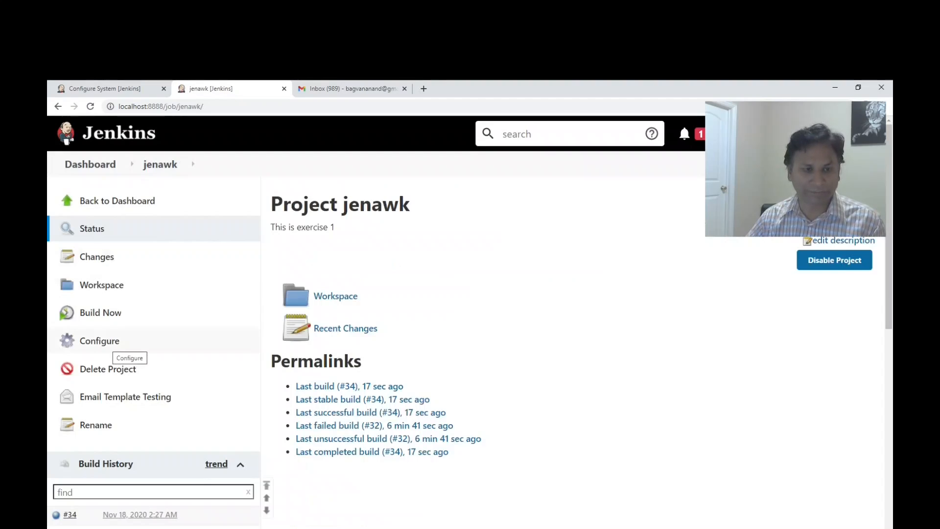
click(108, 342)
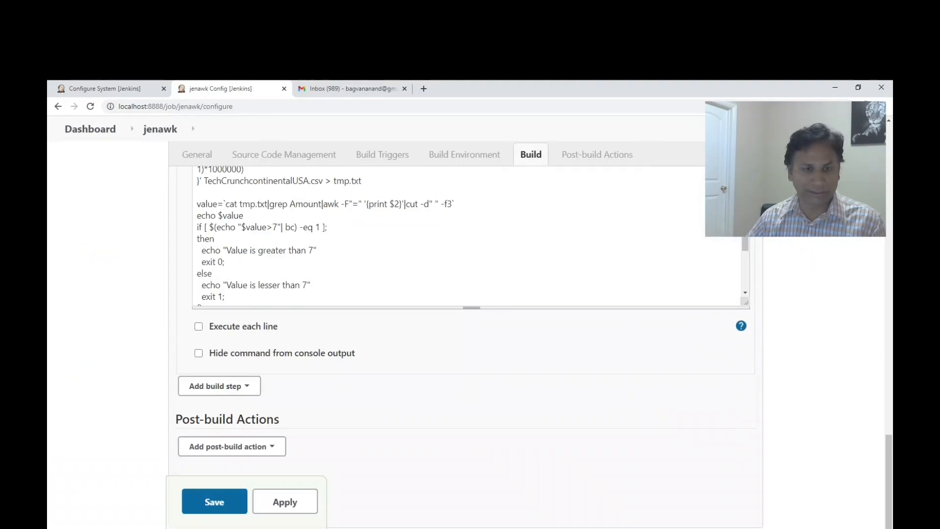
click(231, 447)
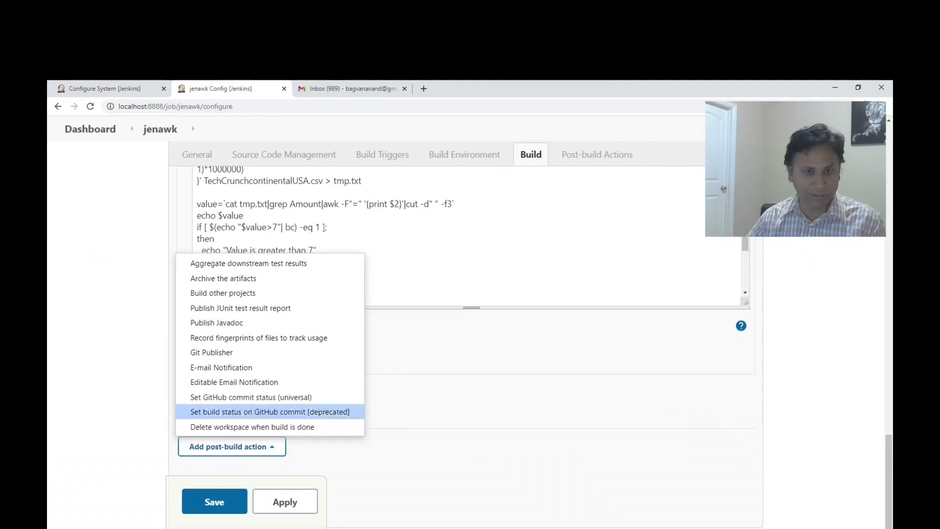
click(233, 383)
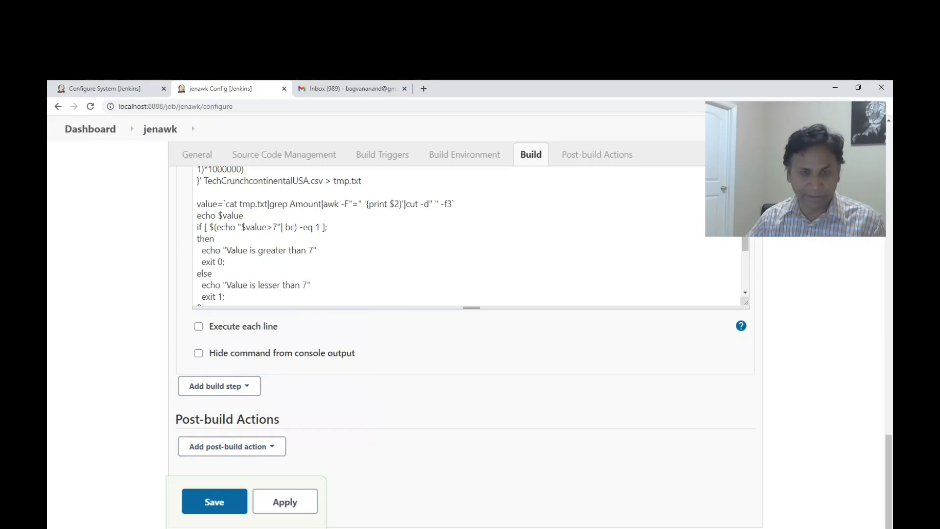
click(112, 89)
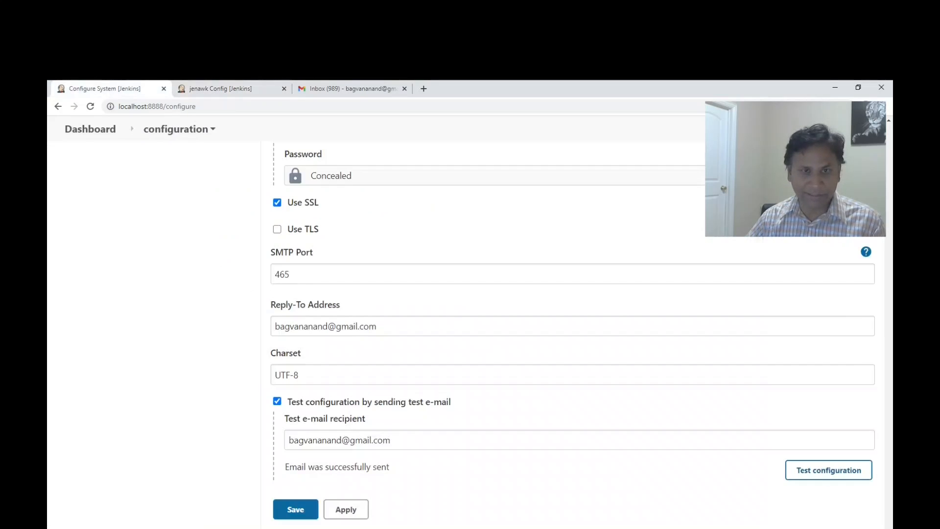
click(220, 89)
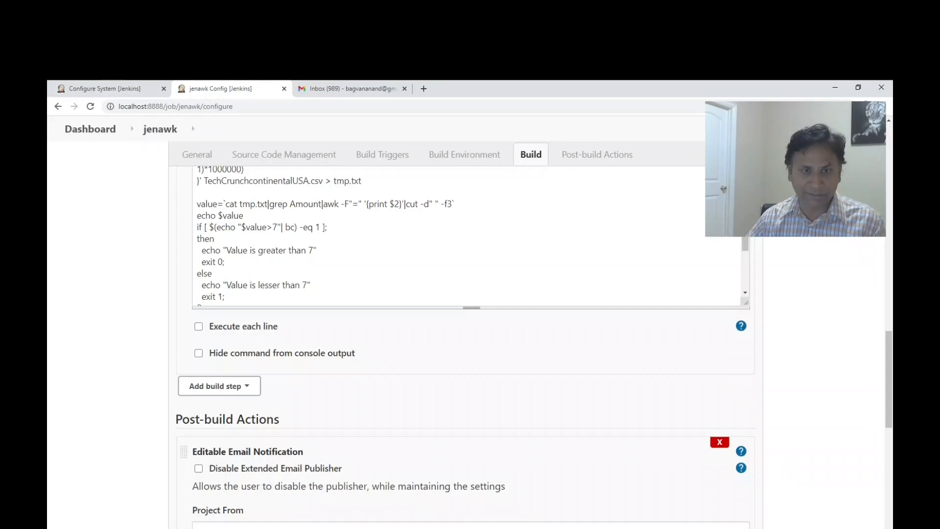
Review the default fields of the new e-mail notification and set its content type to HTML (text/html).
scroll(470, 343, down, 4)
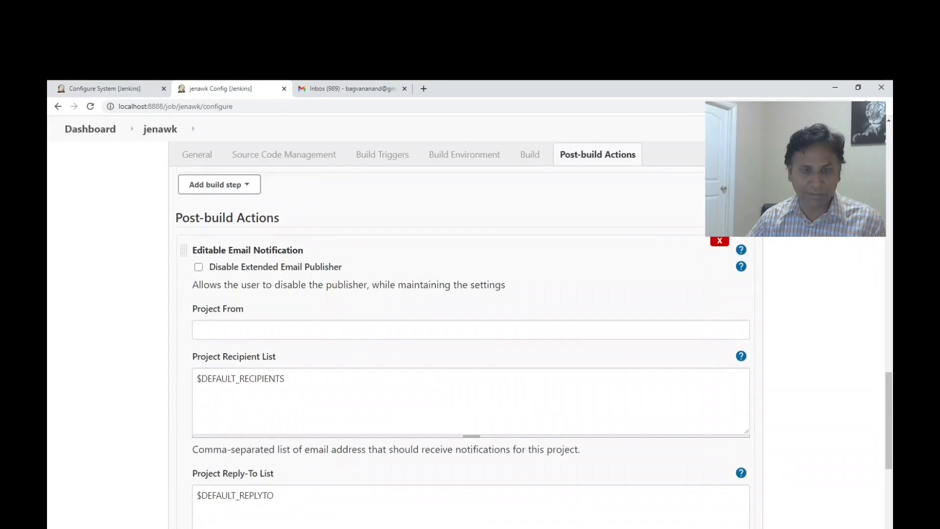
scroll(470, 343, down, 10)
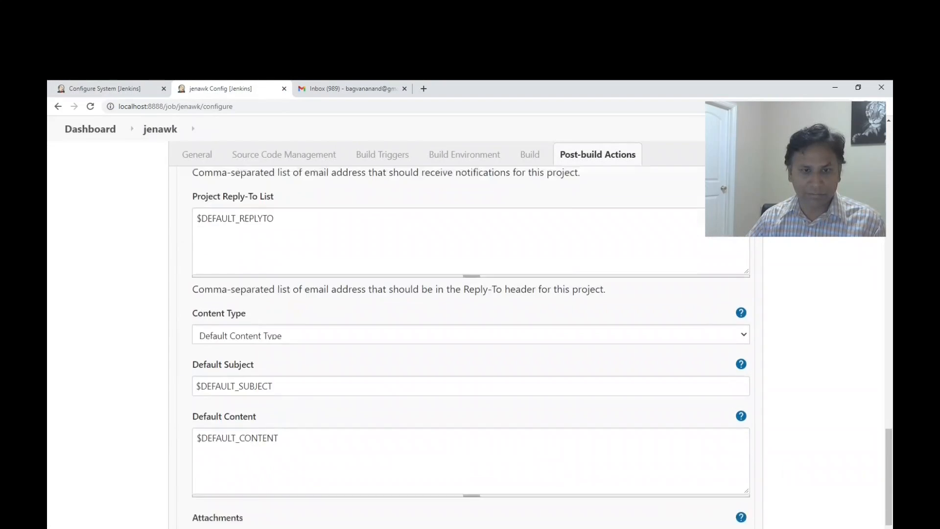
scroll(470, 343, up, 4)
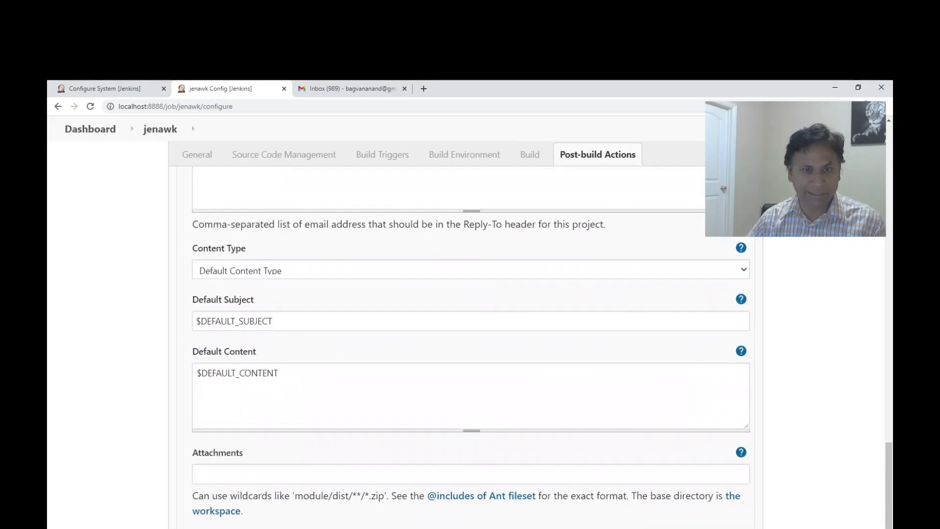
scroll(470, 342, up, 4)
click(470, 471)
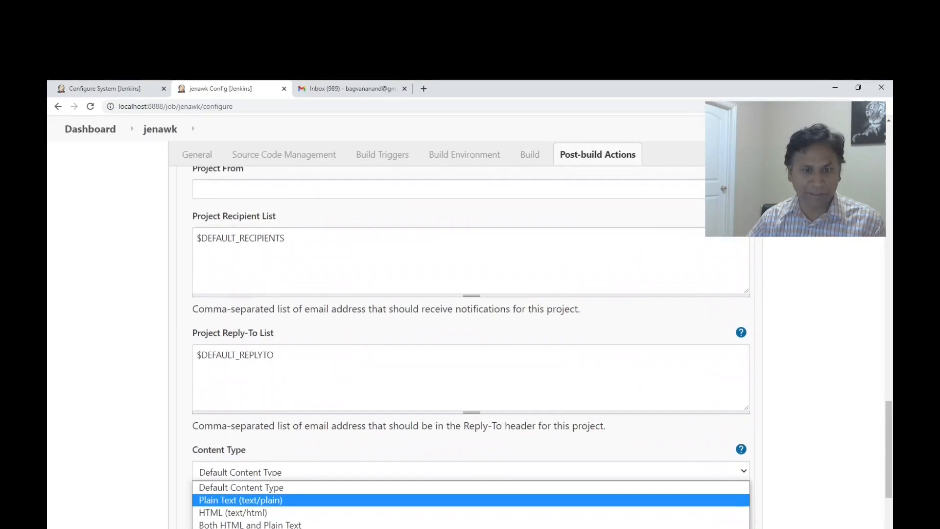
click(470, 512)
Delete the Always and Success triggers in the new notification's advanced settings, leaving Failure - Any, and apply the configuration.
scroll(470, 343, down, 8)
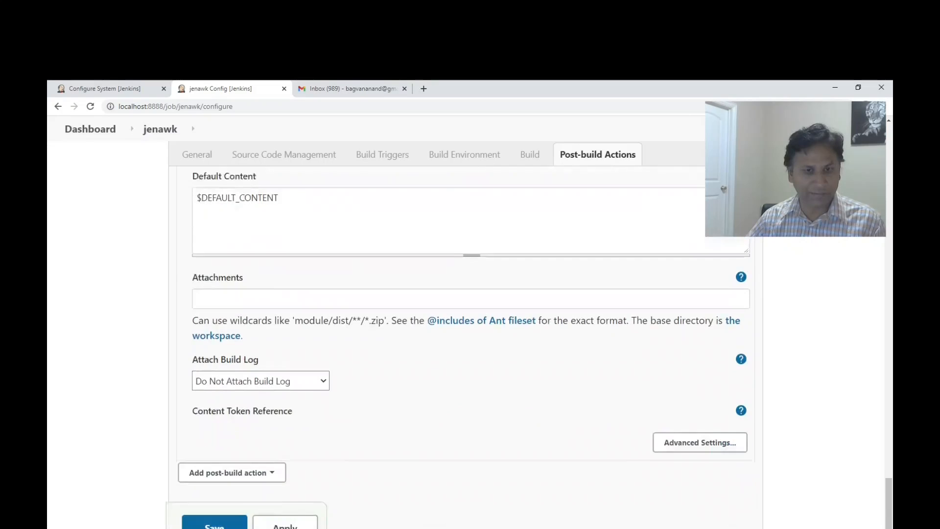
scroll(470, 343, down, 10)
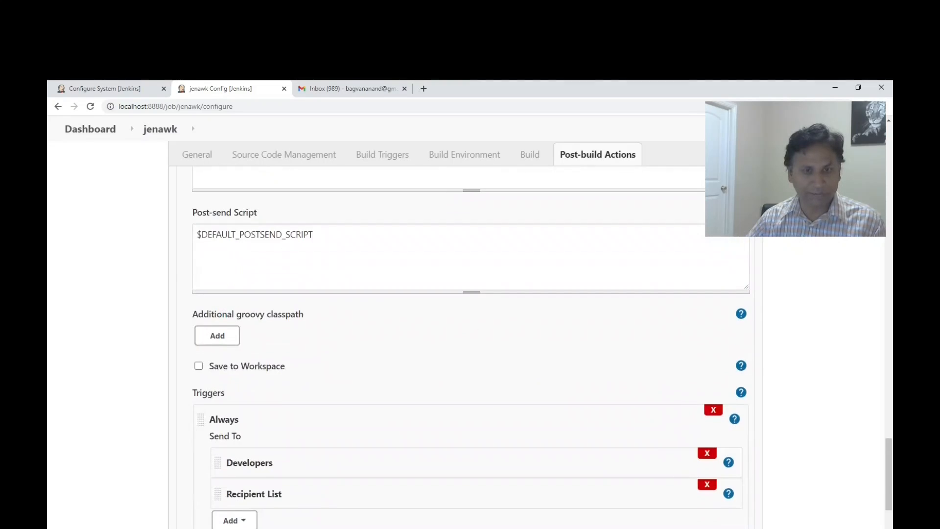
click(713, 209)
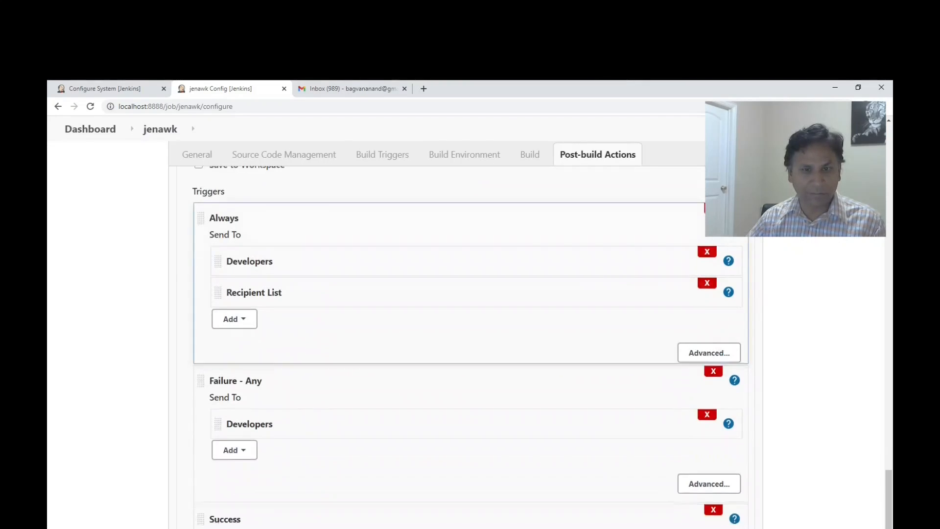
click(713, 346)
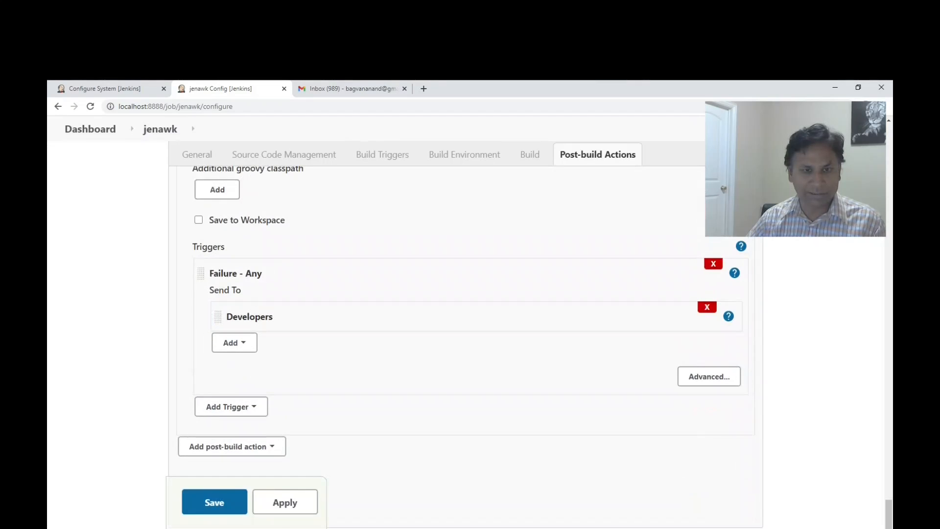
click(285, 502)
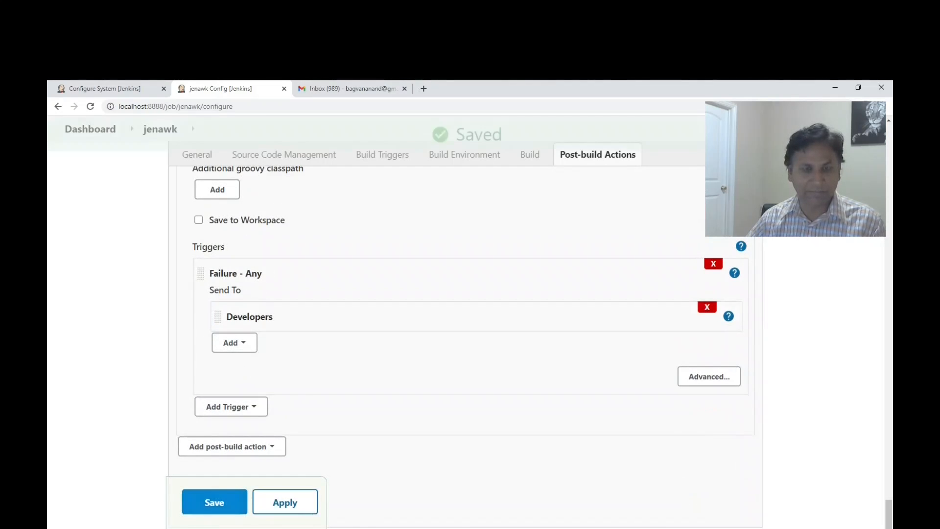
Change the threshold to 8 in the remote SSH script's comparison and in both of its echo messages.
scroll(470, 342, up, 12)
scroll(470, 342, up, 15)
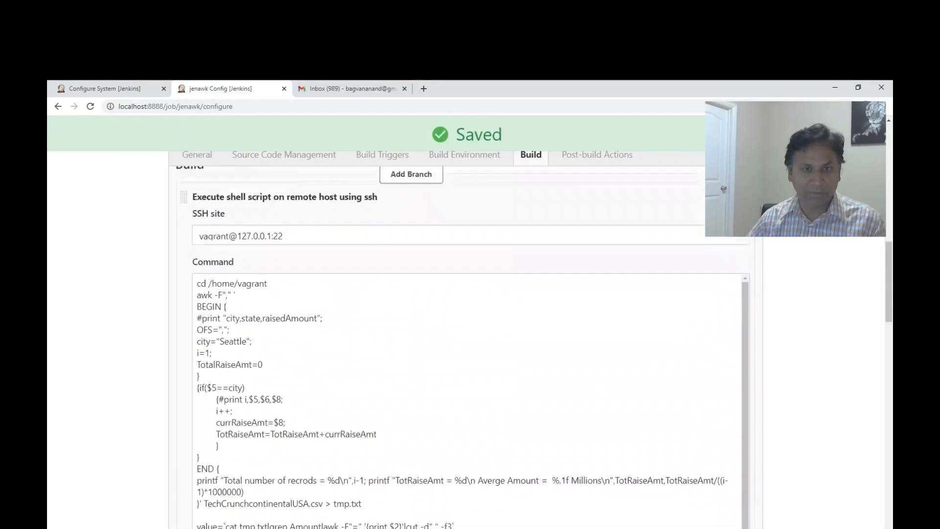
scroll(470, 343, down, 4)
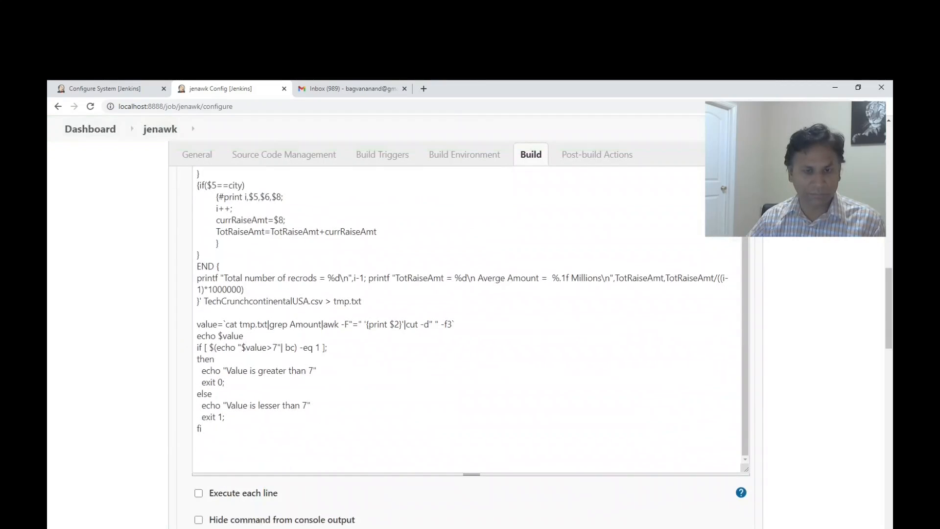
click(278, 347)
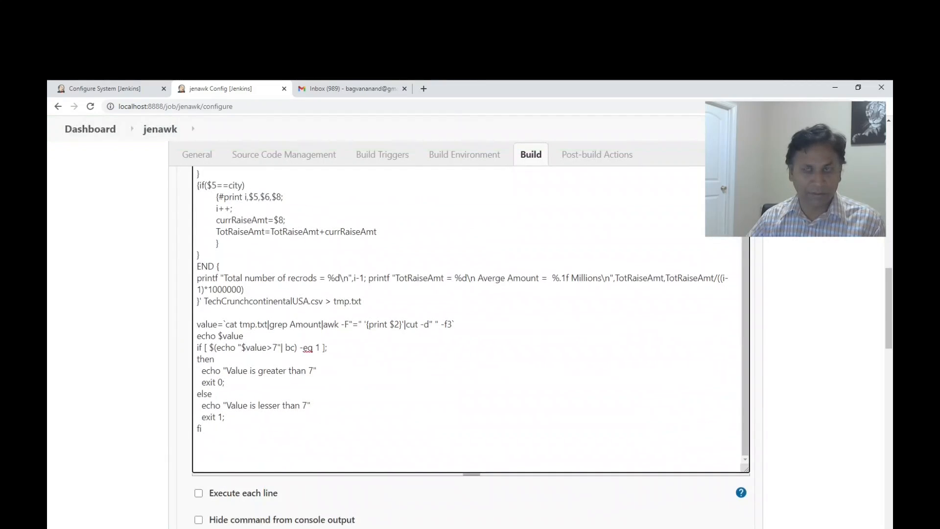
key(BackSpace)
text(8)
key(Down)
key(Right)
key(Right)
key(Right)
key(BackSpace)
text(8)
key(Down)
key(Down)
key(Down)
key(Left)
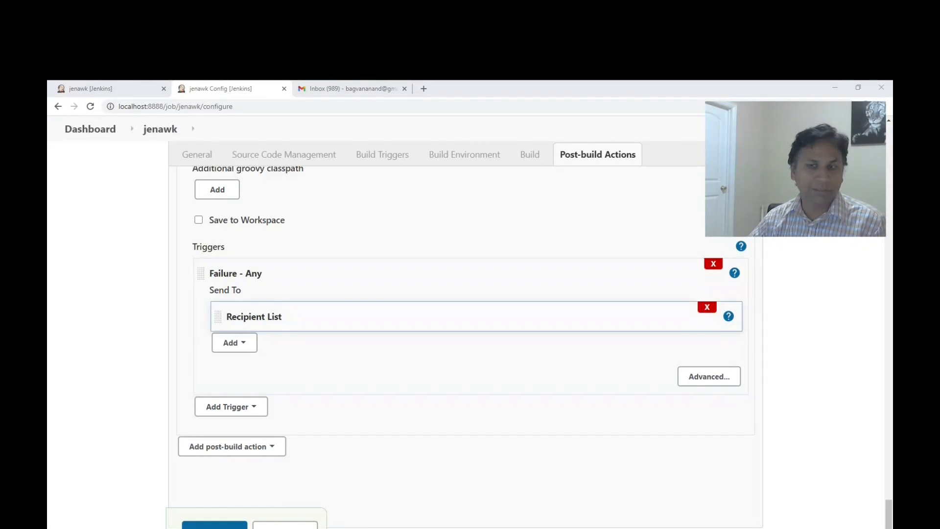
Delete the existing Editable Email Notification post-build action and add a fresh one in its place.
scroll(462, 348, up, 15)
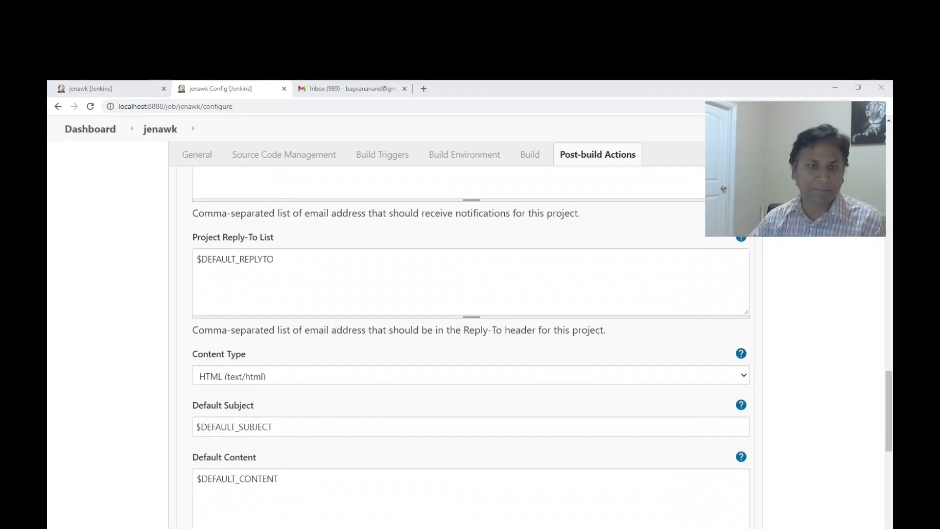
scroll(463, 347, up, 5)
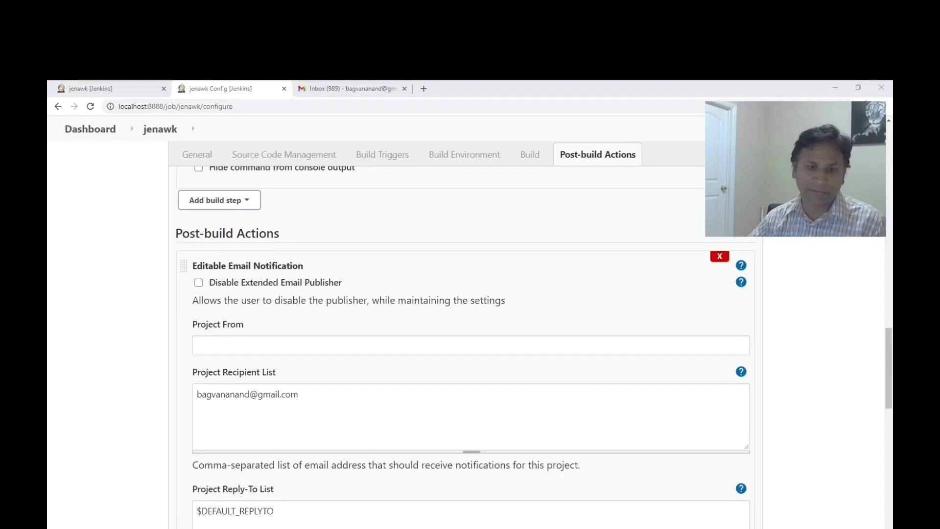
click(720, 256)
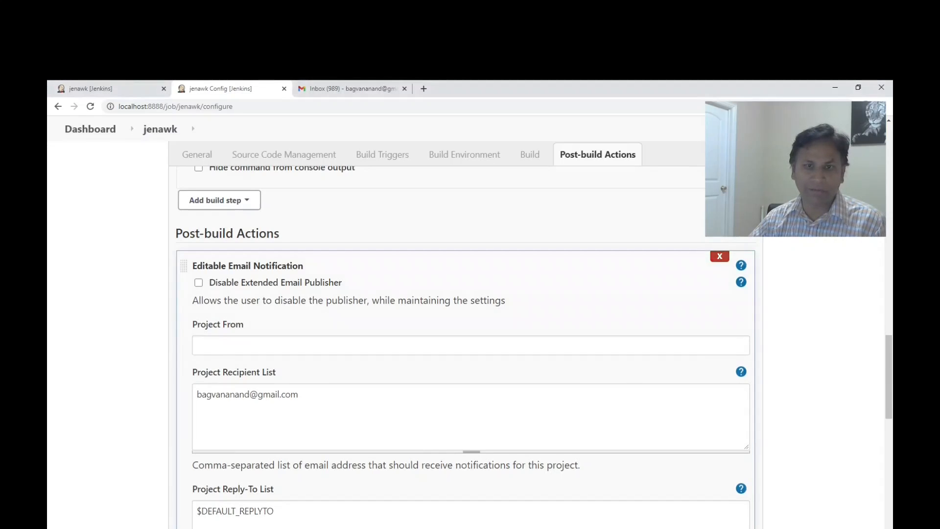
click(232, 260)
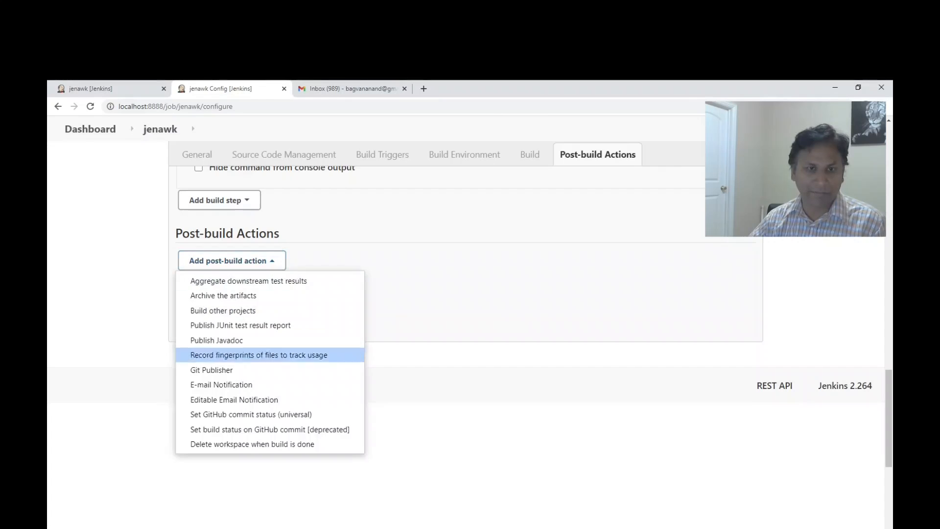
click(234, 400)
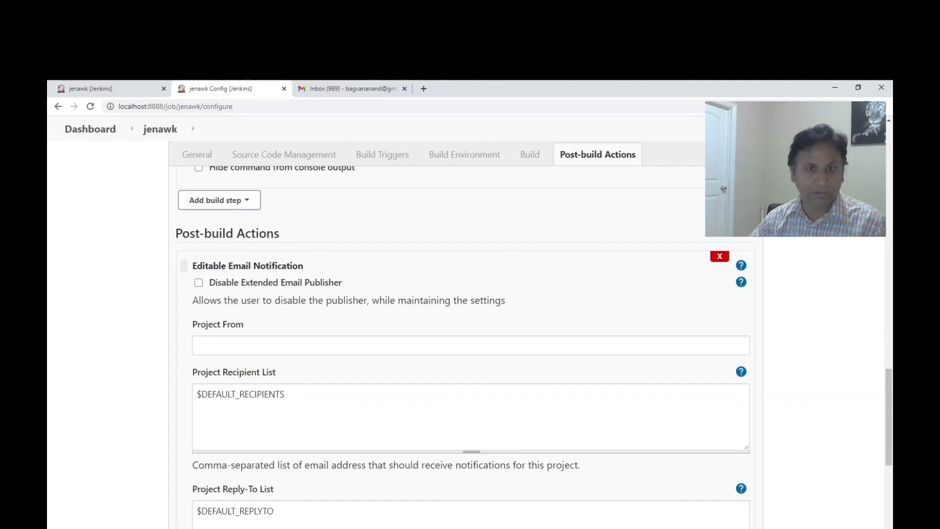
Expand the new e-mail notification's advanced settings and delete its Always trigger.
scroll(470, 343, down, 10)
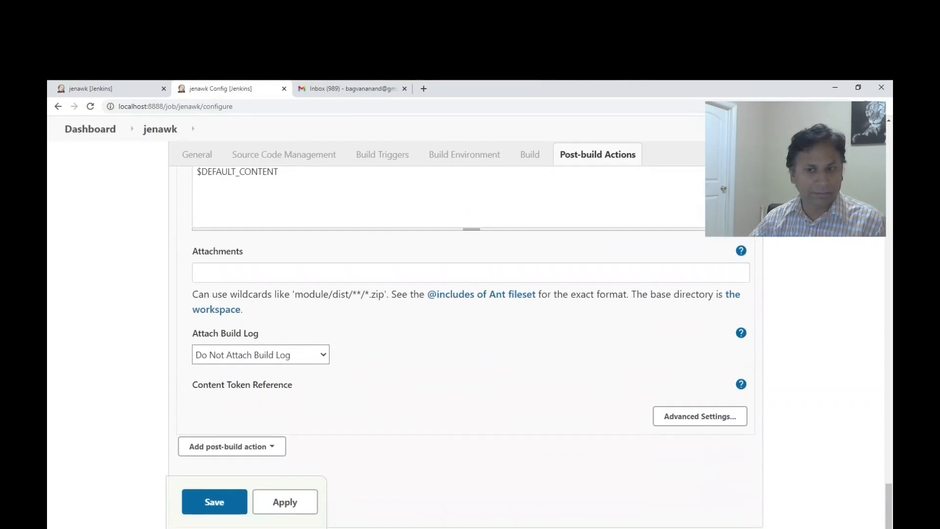
click(700, 416)
scroll(708, 389, down, 6)
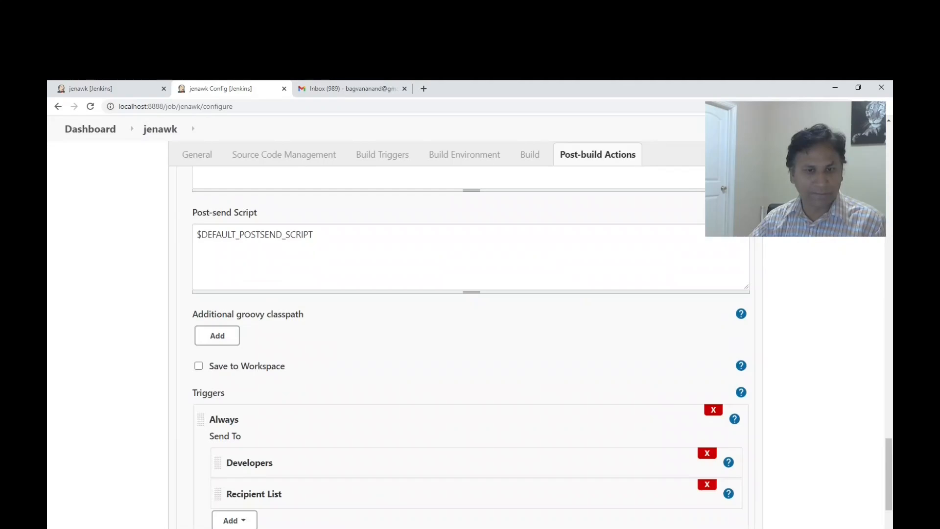
scroll(708, 389, down, 2)
scroll(470, 343, down, 2)
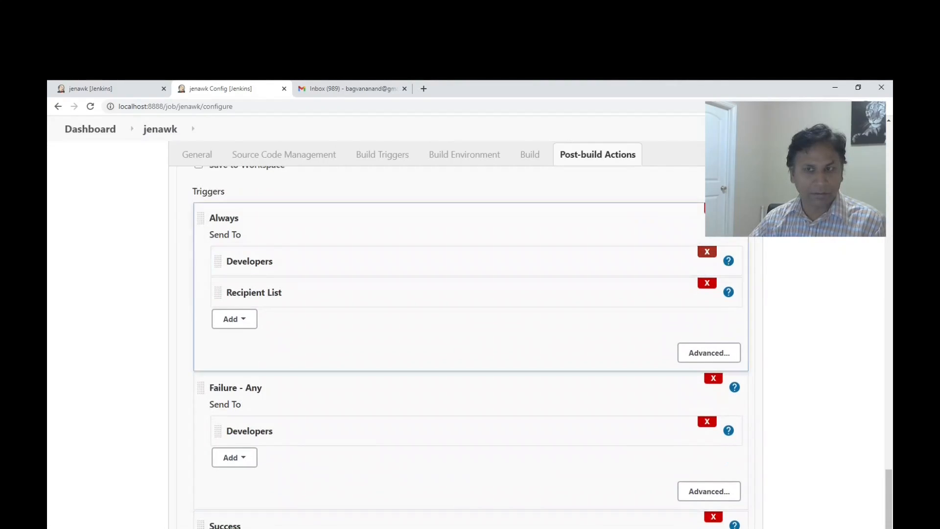
click(713, 208)
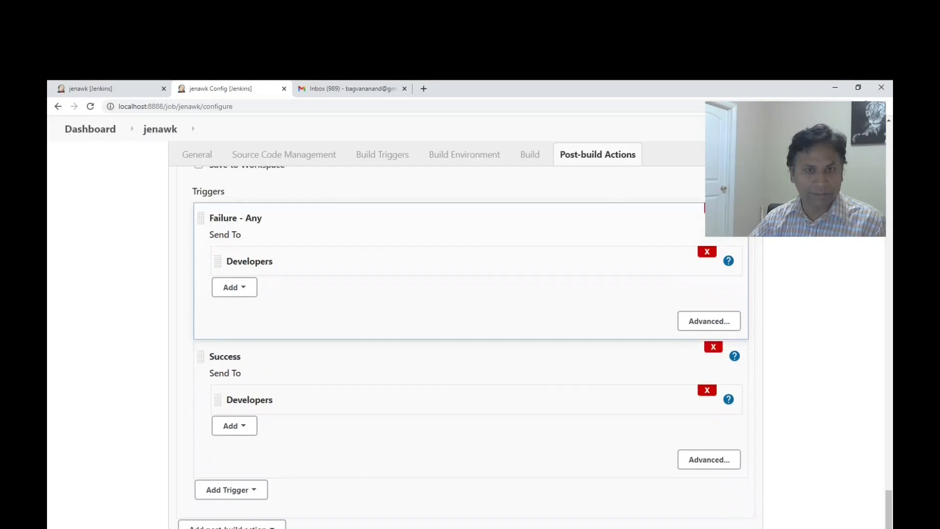
Make the Failure - Any trigger send to Recipient List instead of Developers, and delete the Success trigger.
click(235, 287)
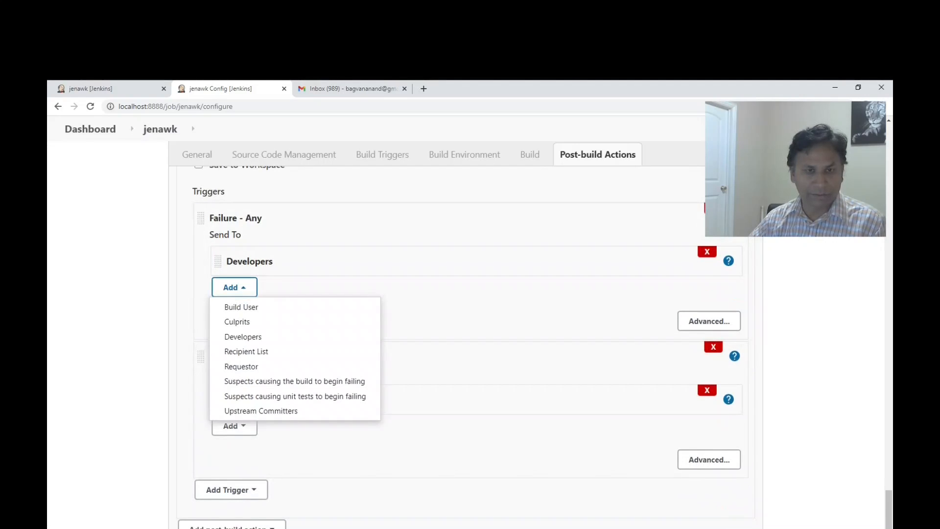
click(249, 350)
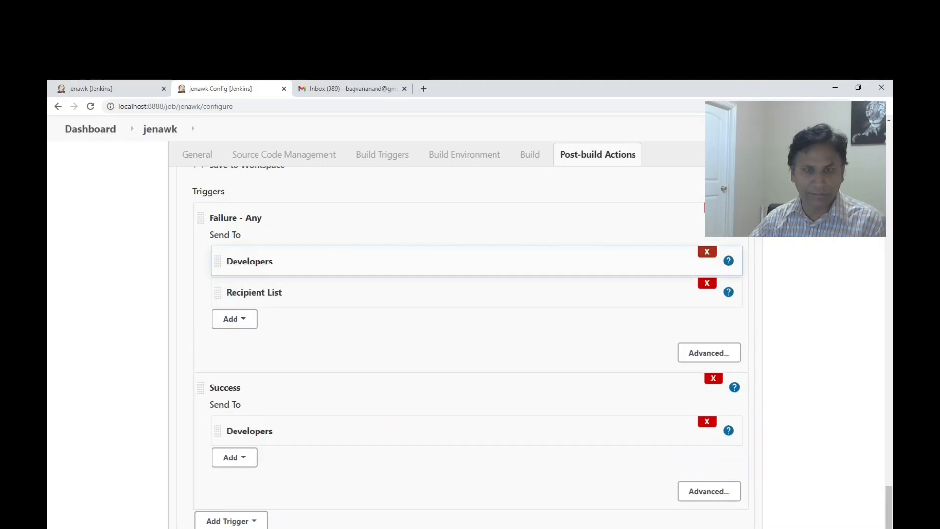
click(707, 252)
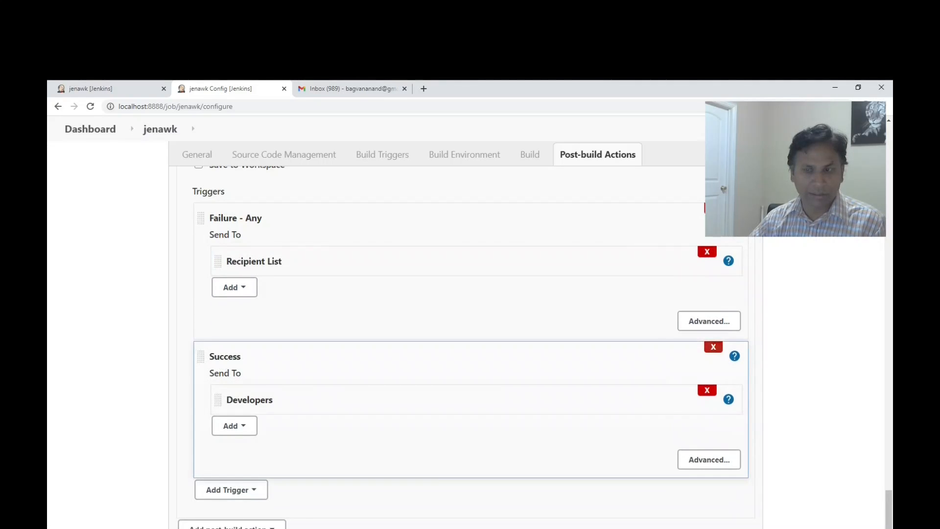
click(714, 347)
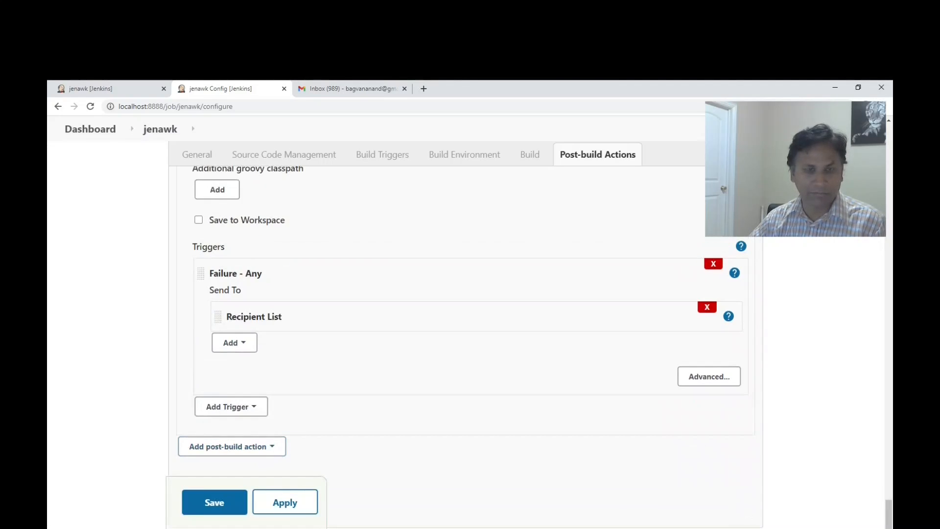
Leave the job configuration, run a new jenawk build and open its console output.
scroll(470, 294, up, 4)
scroll(470, 343, up, 10)
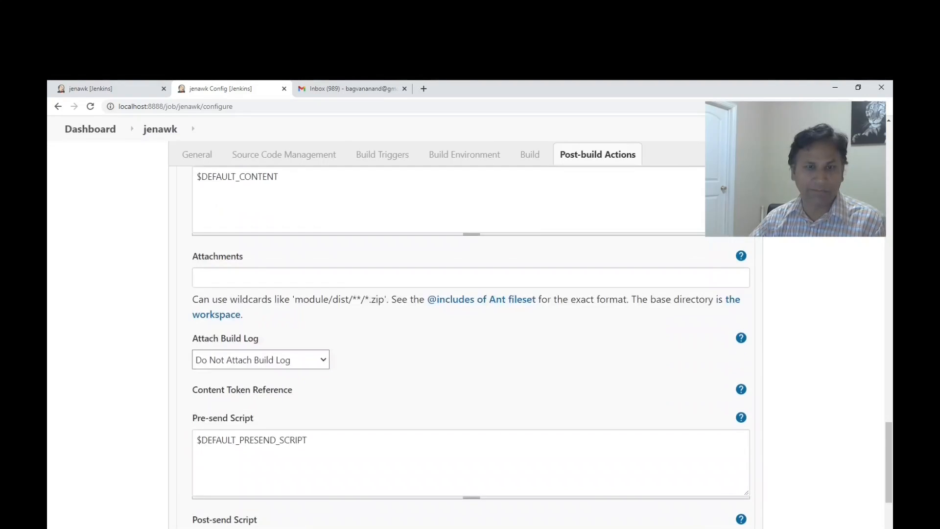
scroll(470, 343, up, 9)
scroll(470, 342, down, 18)
scroll(470, 343, down, 2)
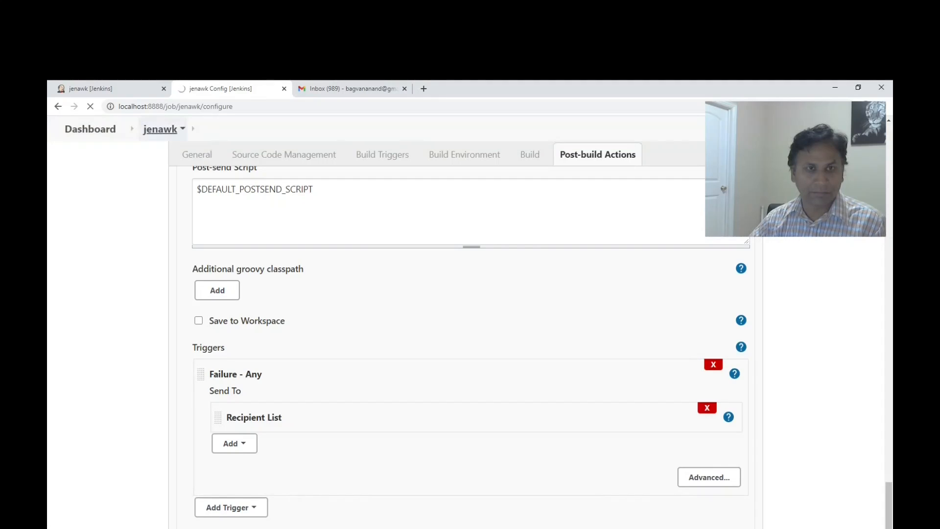
scroll(470, 343, up, 20)
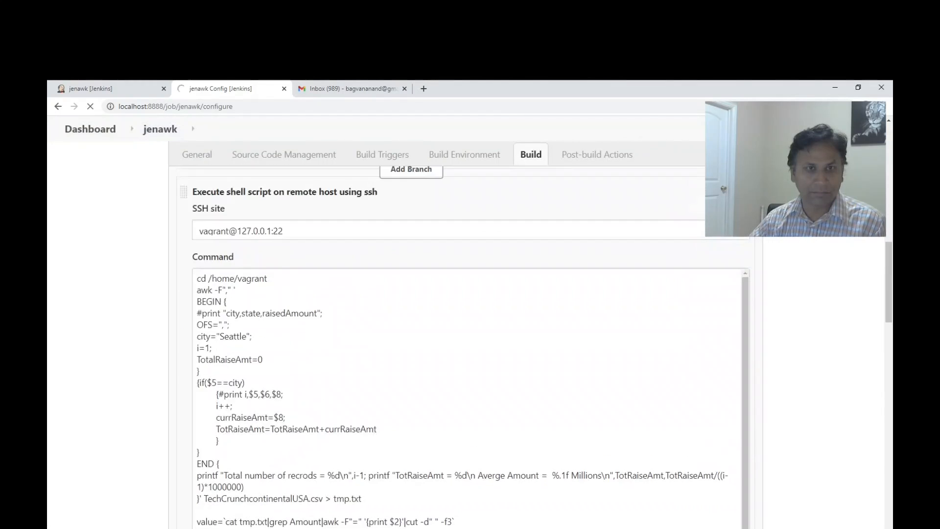
scroll(470, 343, up, 7)
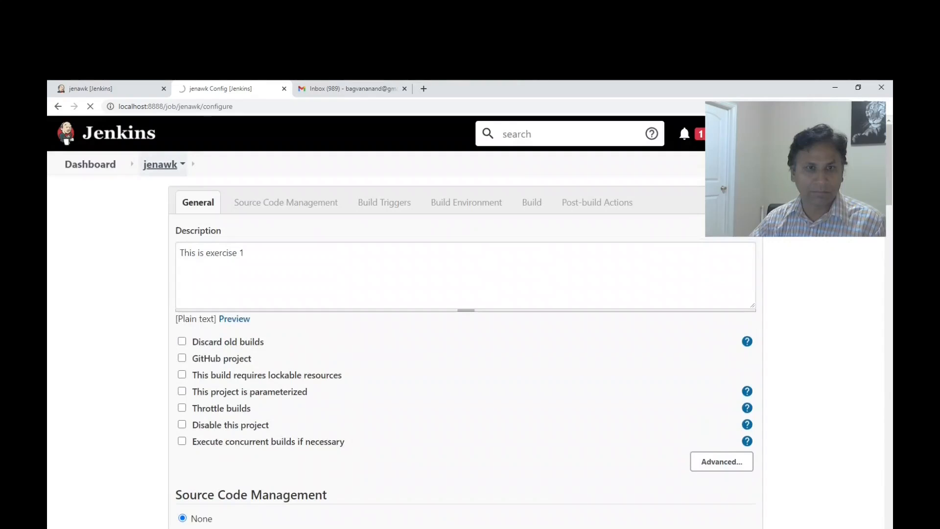
click(100, 313)
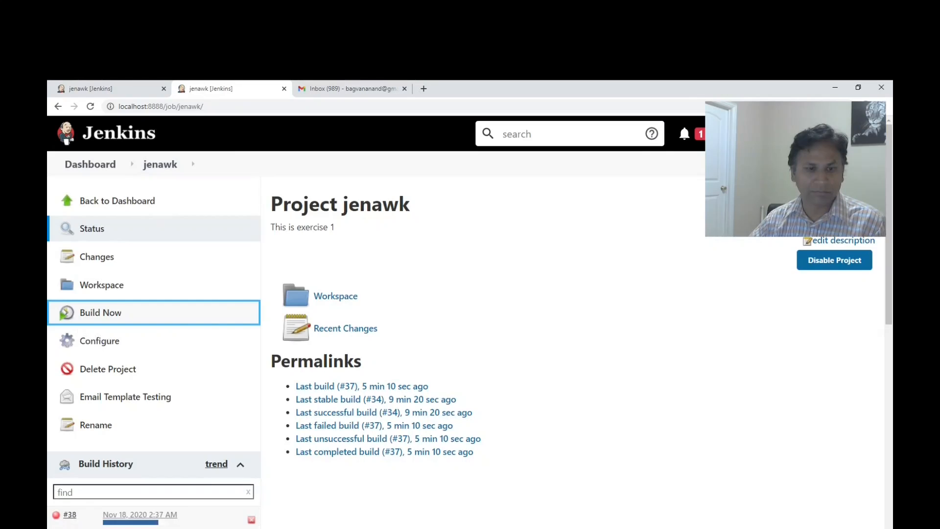
click(70, 514)
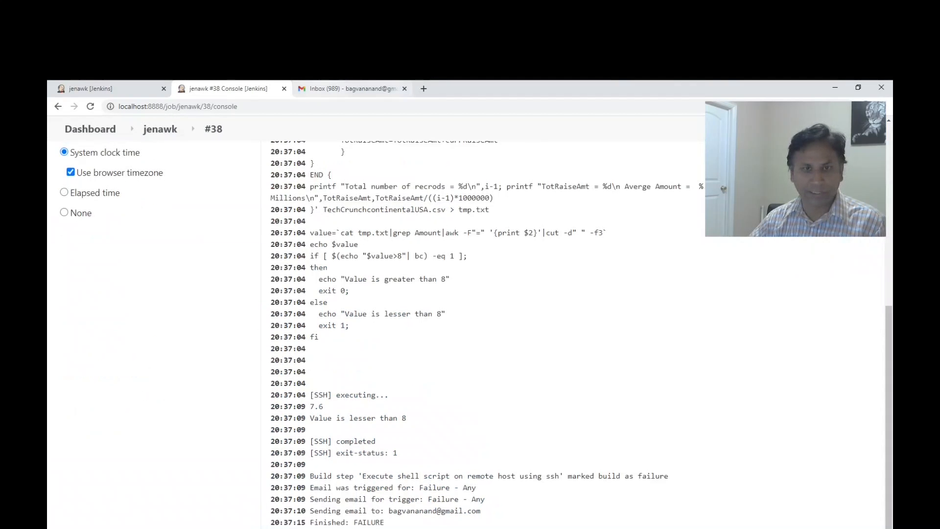
Switch to the Gmail inbox and open the newest e-mail about the failing jenawk build.
click(338, 88)
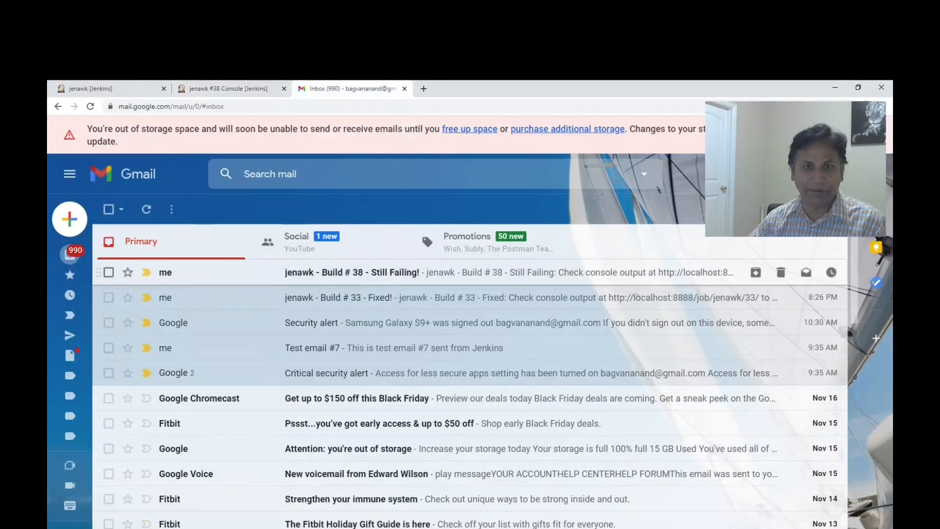
click(303, 272)
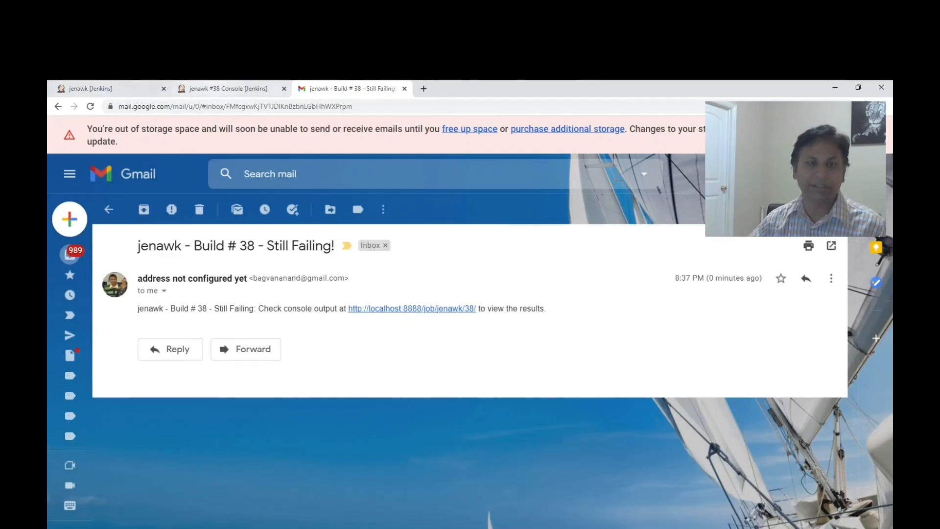
Switch back to Jenkins and reopen the jenawk job configuration at its general settings.
click(225, 89)
click(160, 129)
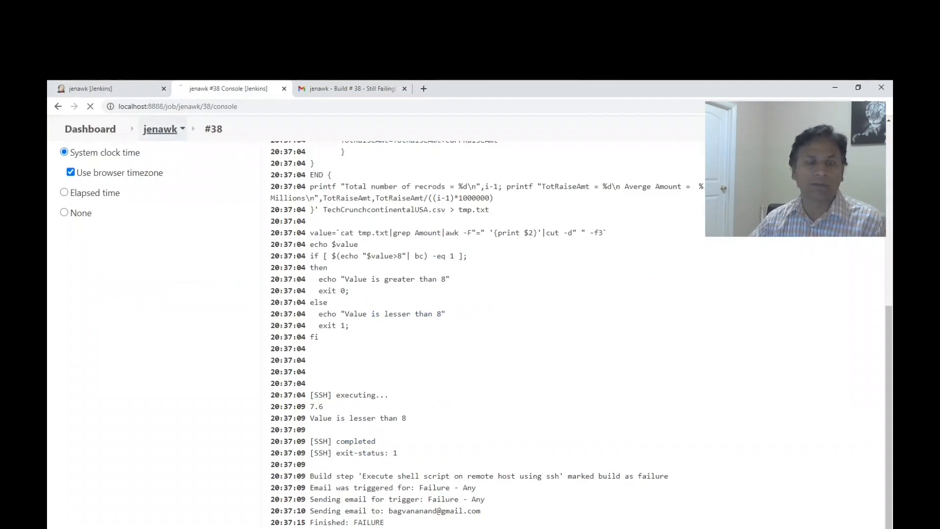
click(99, 340)
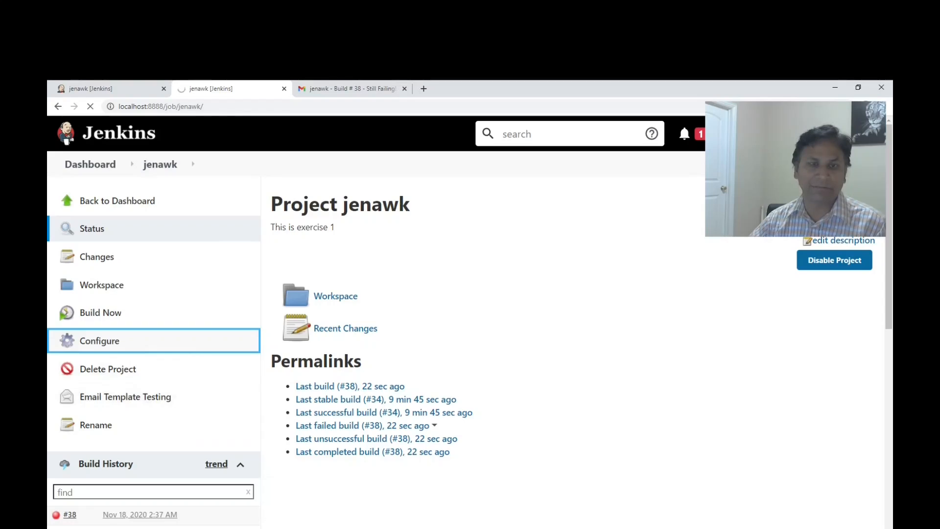
scroll(465, 343, down, 4)
scroll(466, 343, up, 4)
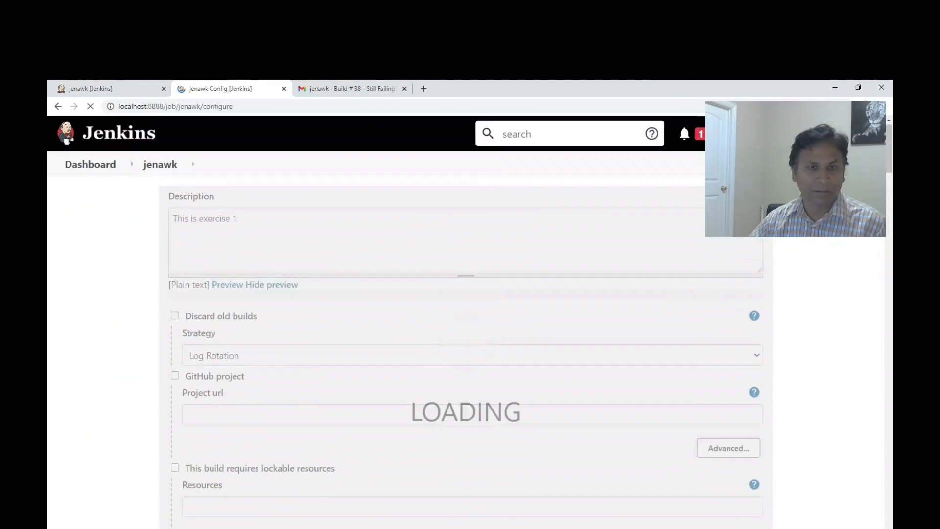
scroll(465, 343, down, 6)
scroll(465, 343, up, 4)
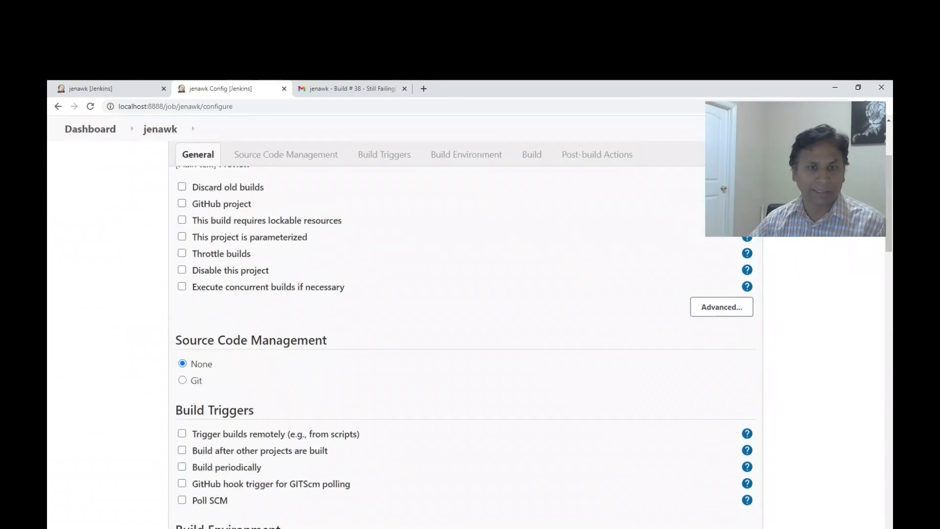
Mark the jenawk project as parameterized and add a Choice Parameter to it.
click(182, 236)
click(234, 257)
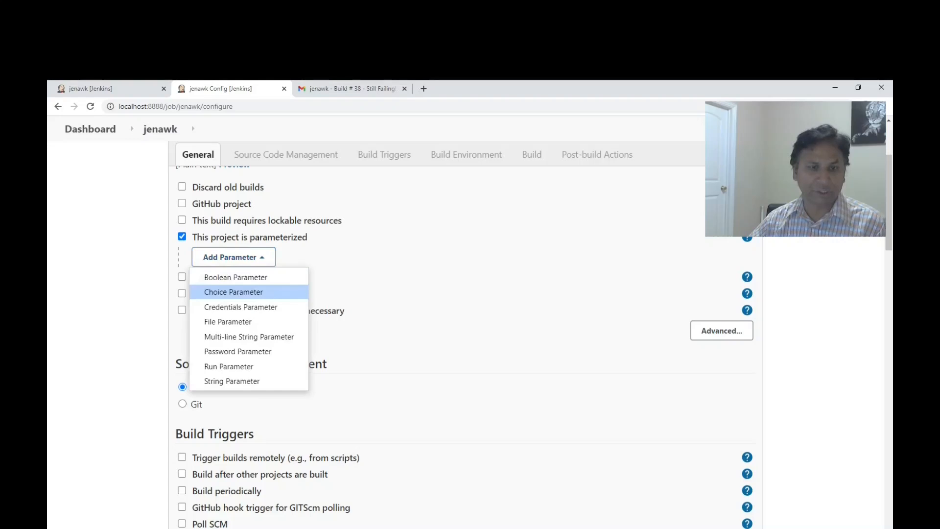
click(234, 292)
Name the choice parameter threshold.
click(234, 298)
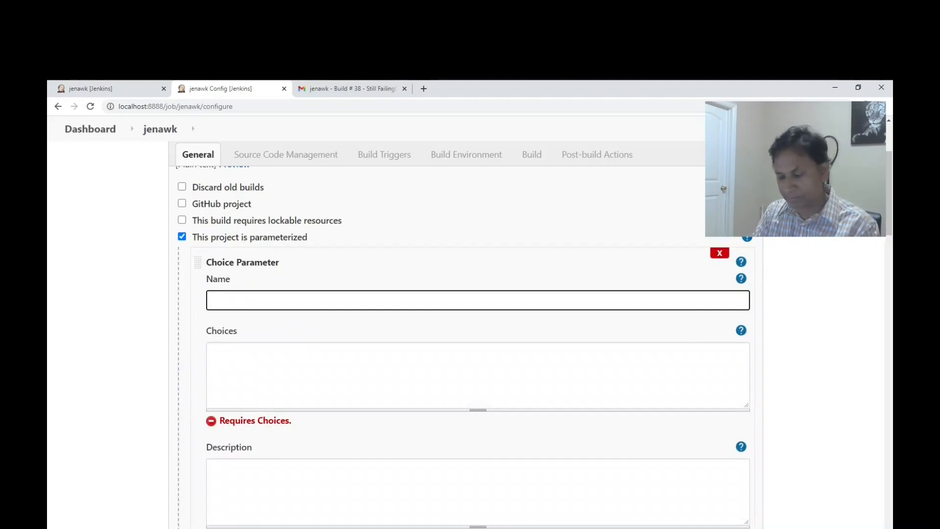
text(th)
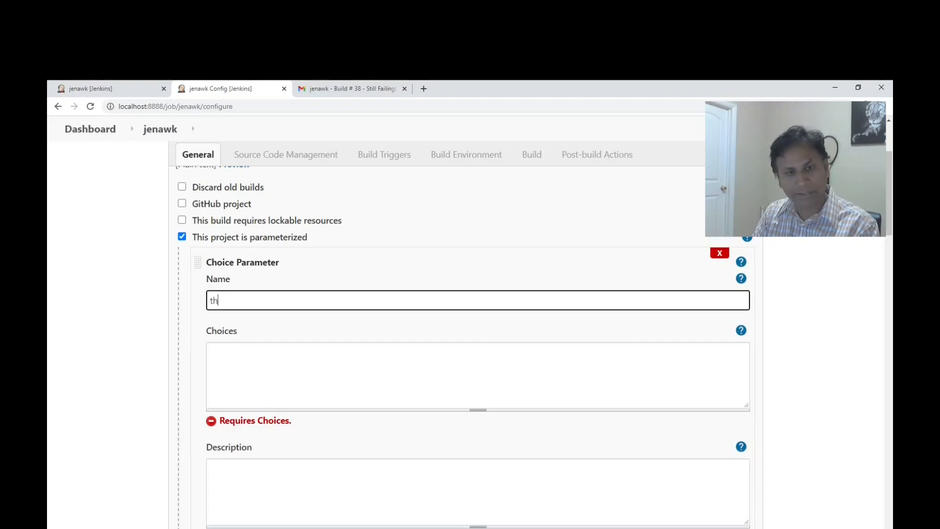
key(BackSpace)
key(BackSpace)
text(T)
key(BackSpace)
text(threshold)
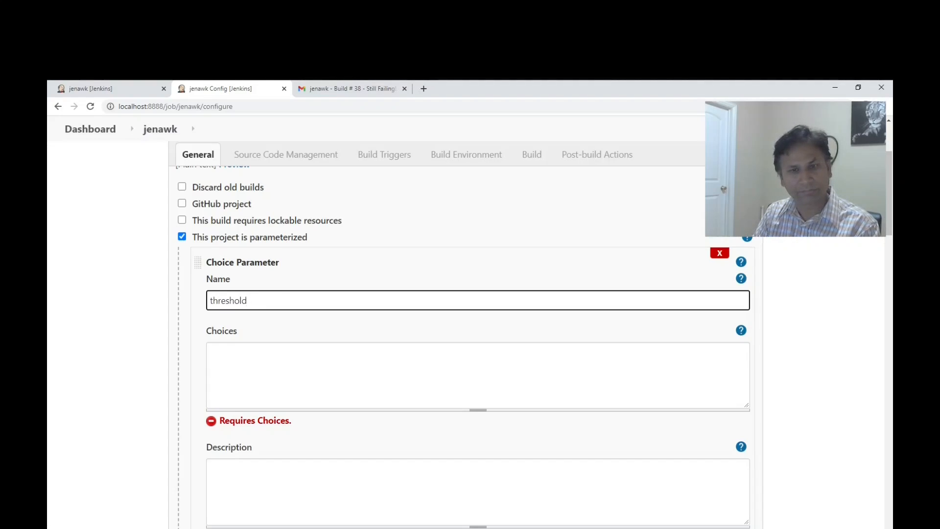
Enter 5, 10, 15, 20 and 25 on separate lines as the choices of the threshold parameter.
key(Tab)
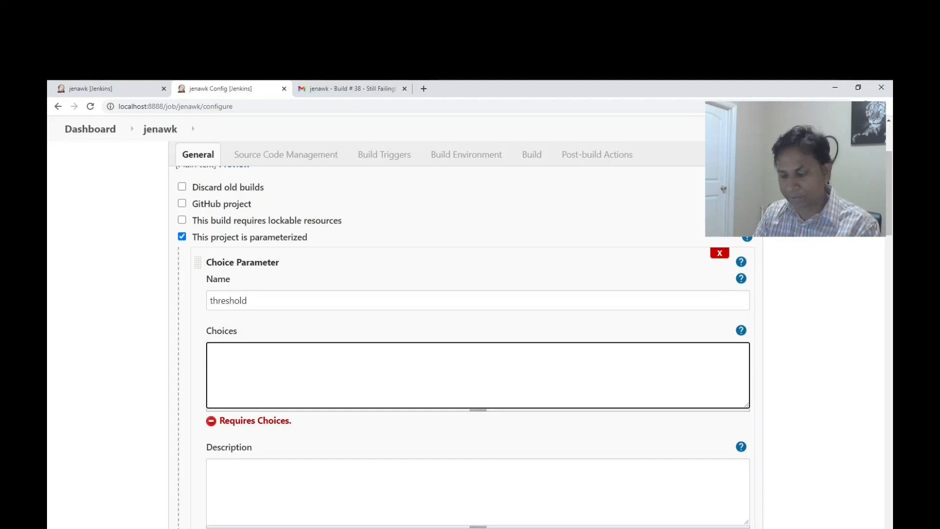
text(5 10)
key(Return)
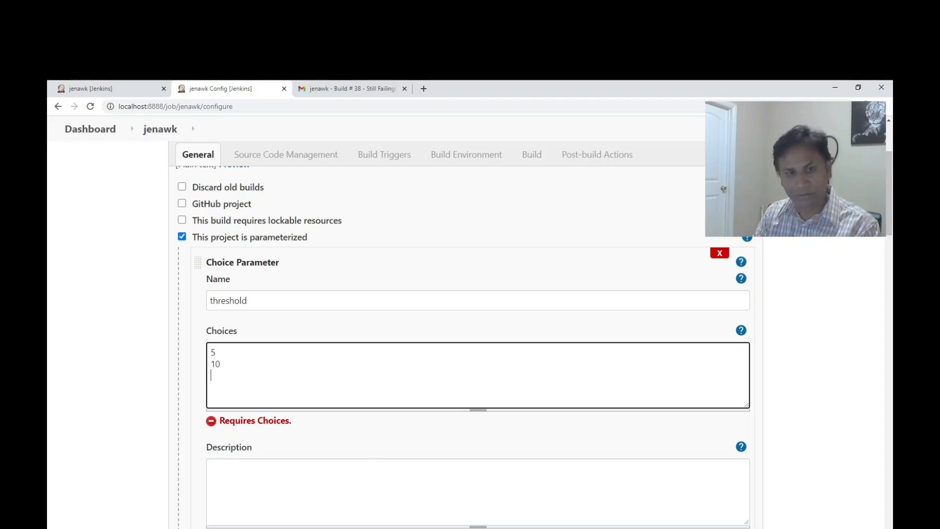
text(15)
key(Return)
text(20)
key(Return)
text(25)
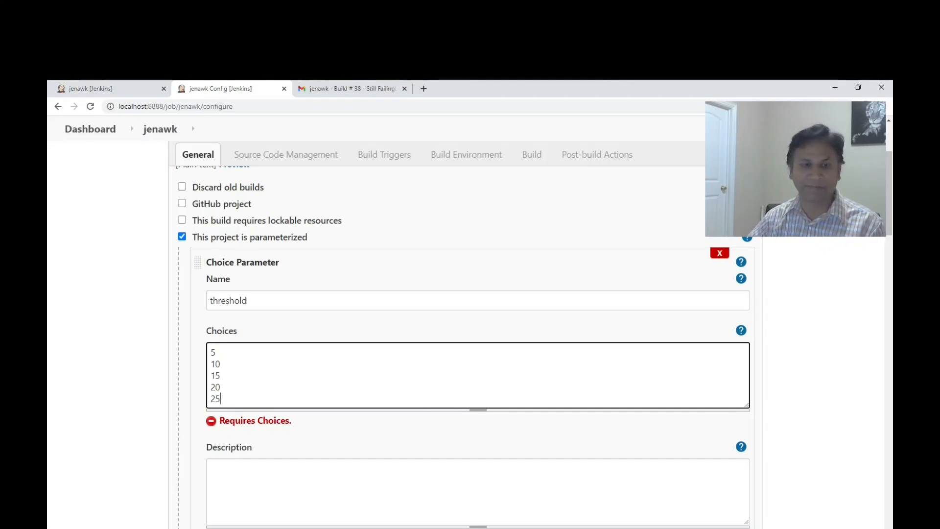
Describe the threshold parameter as "Values in Millions" and apply the job configuration.
click(211, 469)
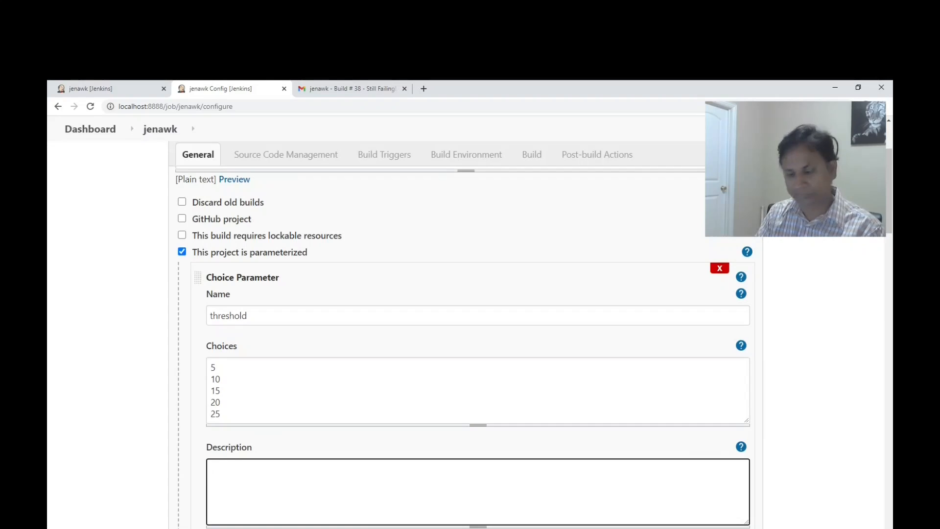
text(Values in )
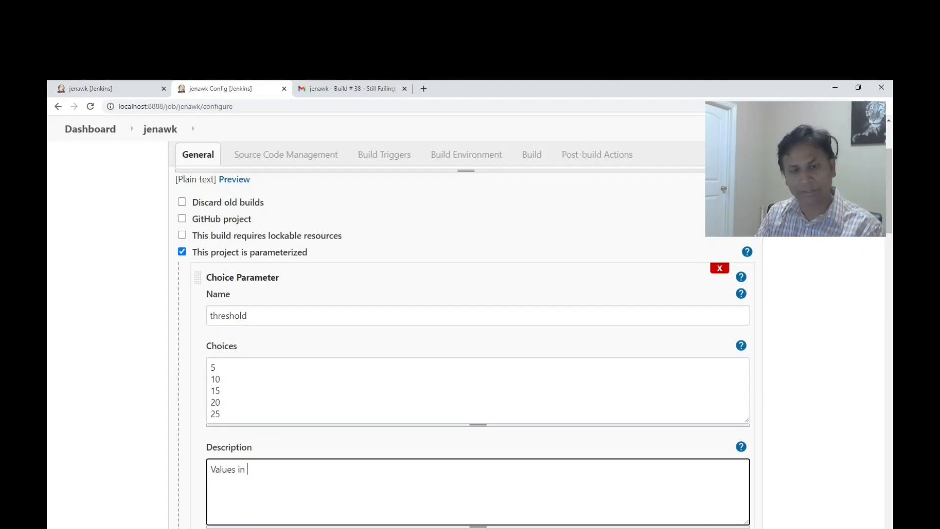
text(Millions)
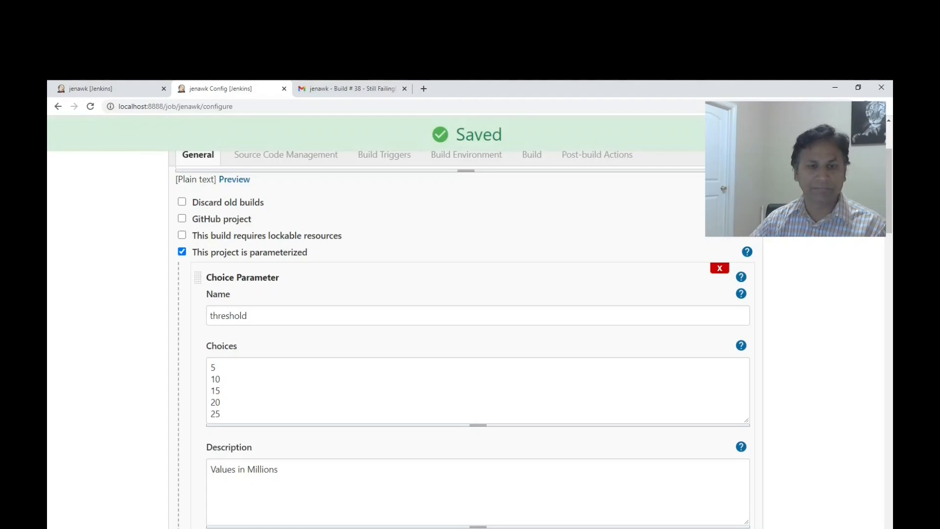
Replace the hard-coded 8 in the SSH build script's if comparison with the $threshold parameter.
scroll(465, 342, down, 5)
scroll(465, 343, up, 4)
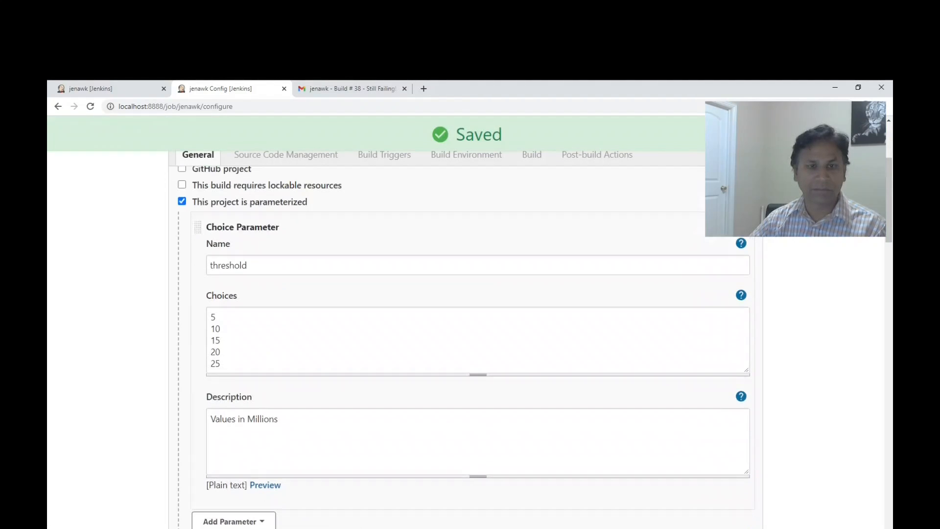
double_click(228, 265)
key(ctrl+c)
scroll(465, 343, down, 15)
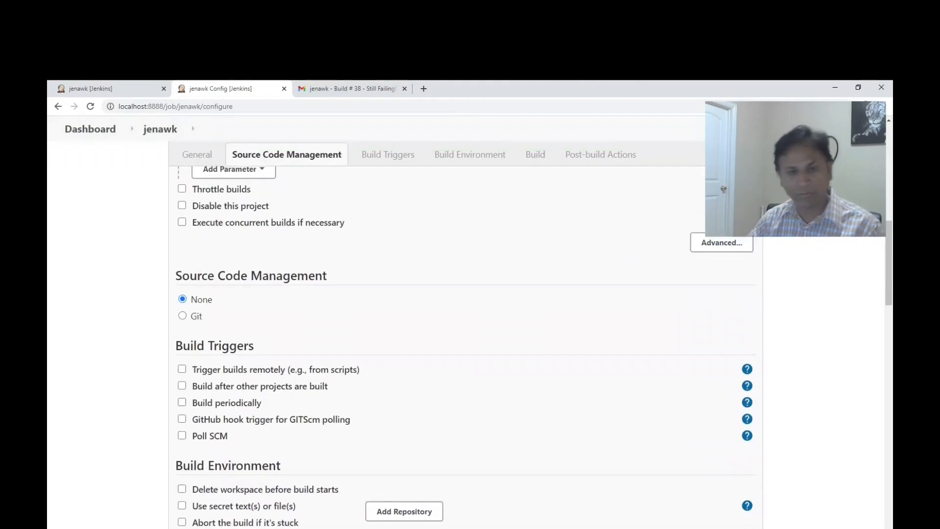
scroll(465, 343, up, 4)
scroll(465, 382, down, 1)
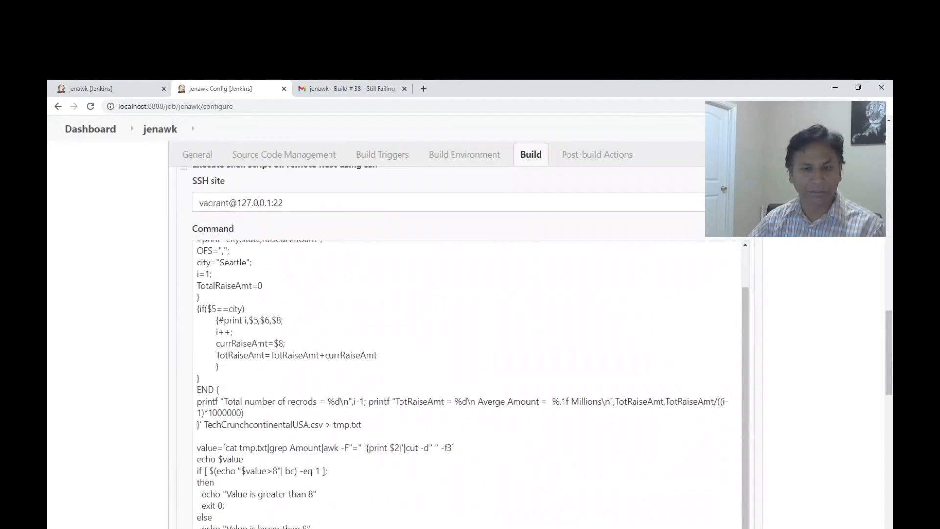
click(278, 471)
key(BackSpace)
text($threshold)
Replace the 8 in both the "greater than" and "lesser than" echo messages with $threshold and save the job.
scroll(311, 394, down, 2)
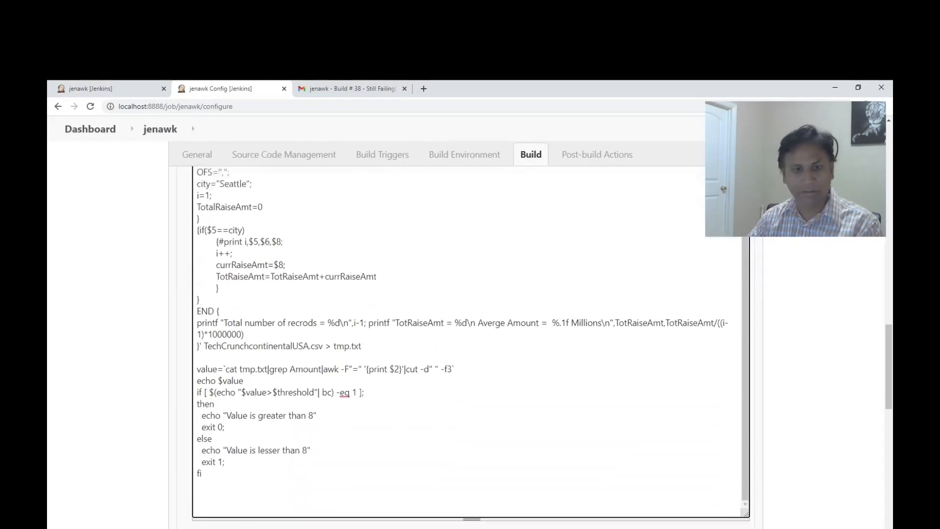
key(BackSpace)
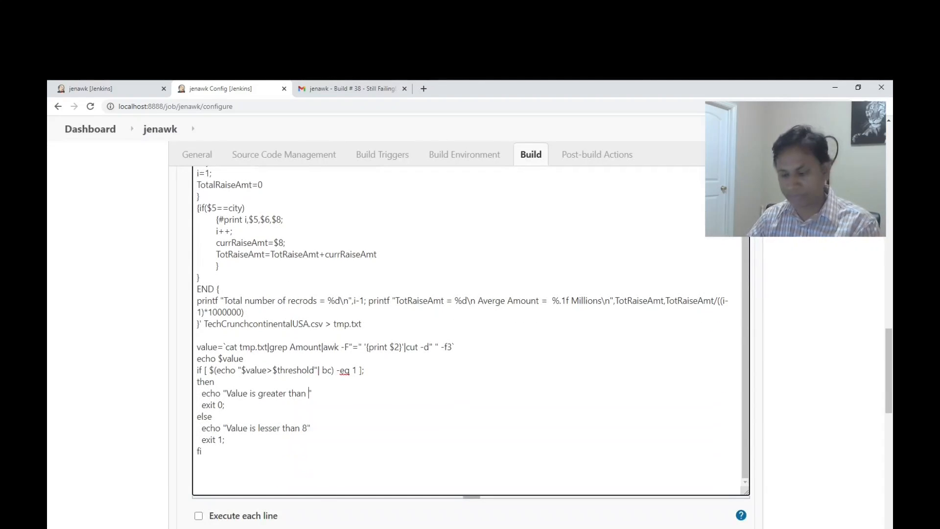
key(ctrl+v)
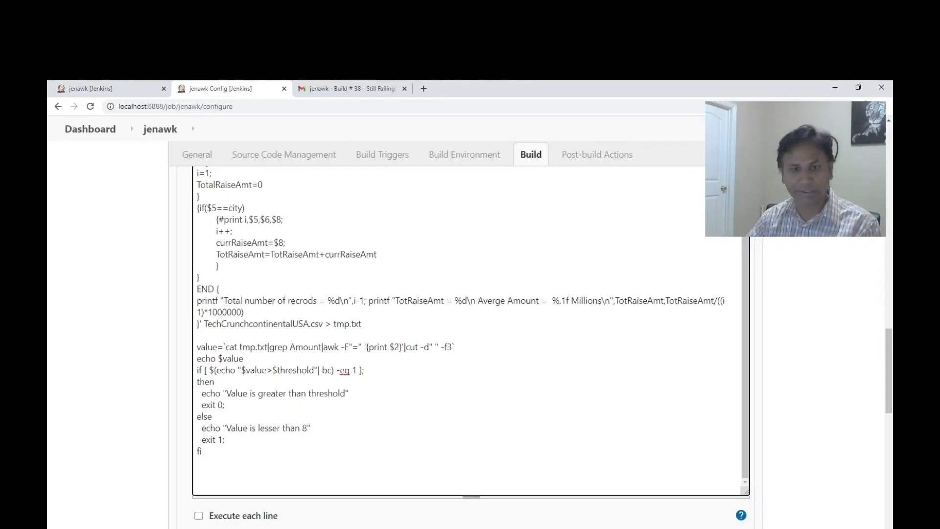
text($)
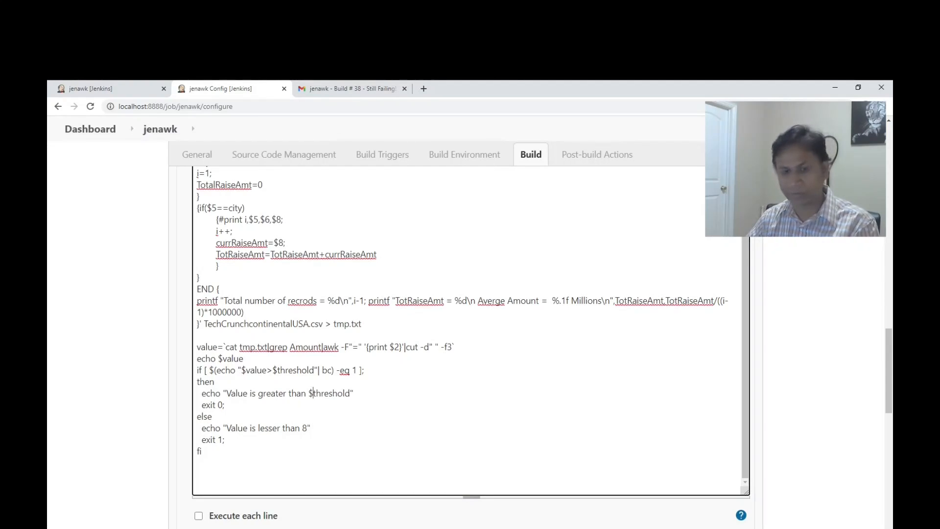
click(307, 428)
key(BackSpace)
text($)
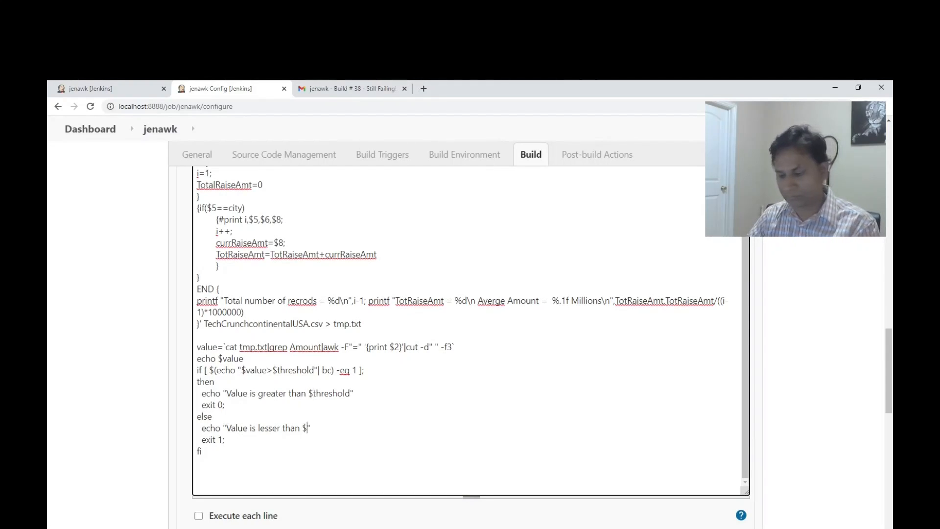
key(ctrl+v)
key(ctrl+s)
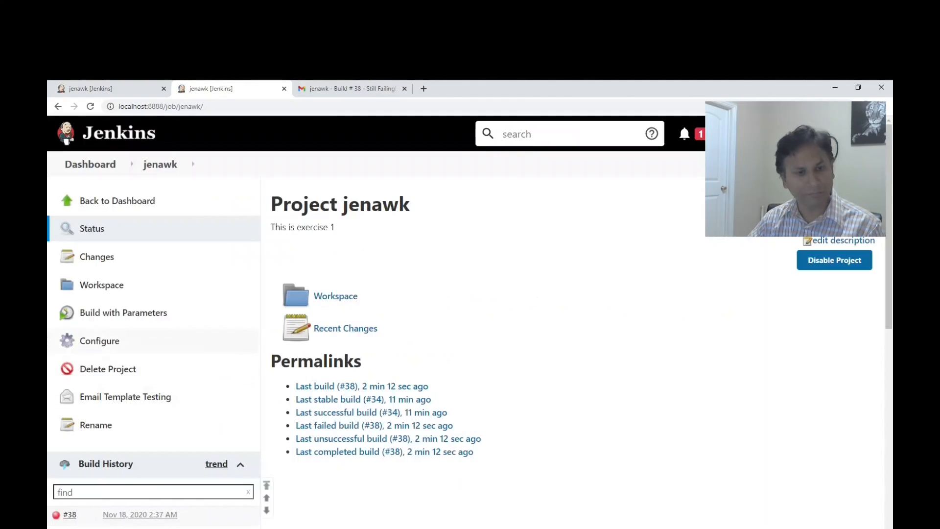
Build jenawk with threshold 5 and inspect the comparison message in the build's console output.
click(123, 312)
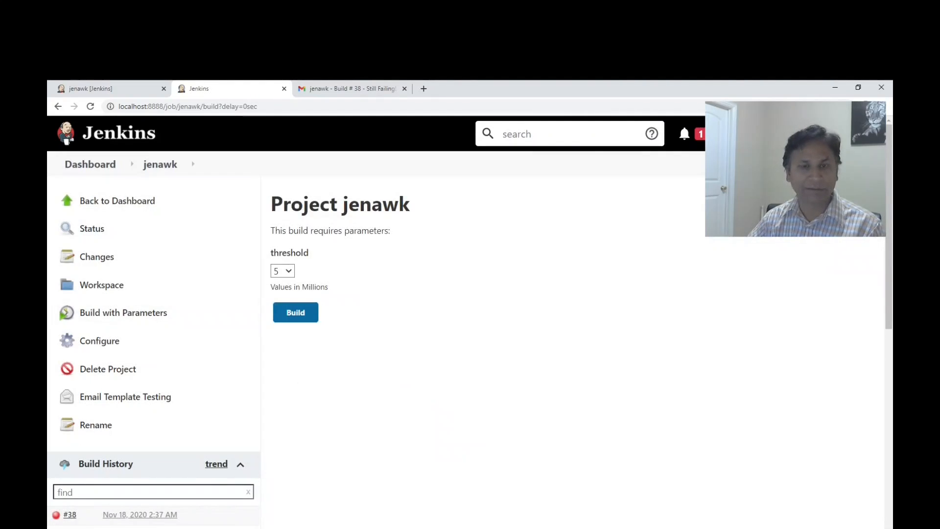
click(296, 313)
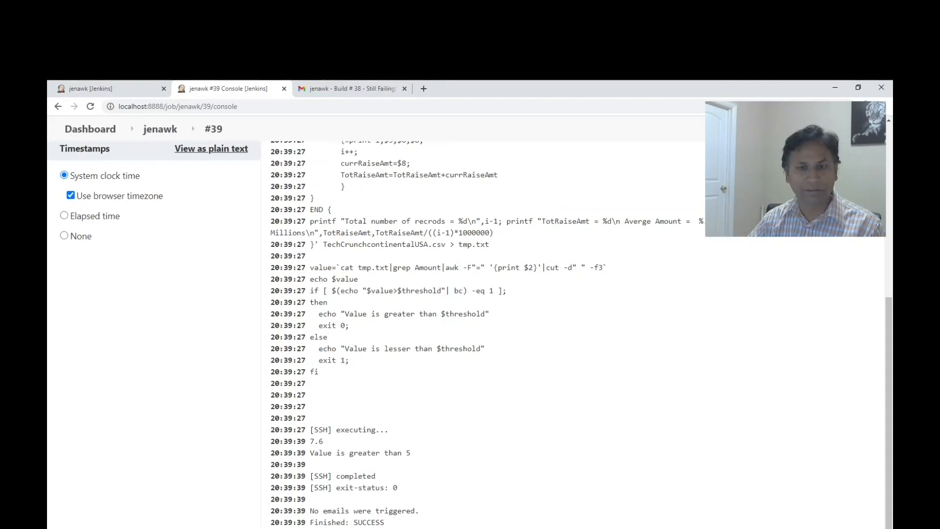
drag(310, 452, 411, 453)
click(413, 454)
Switch to Gmail, return to the inbox to check for a new build e-mail, and go back to Jenkins.
click(351, 89)
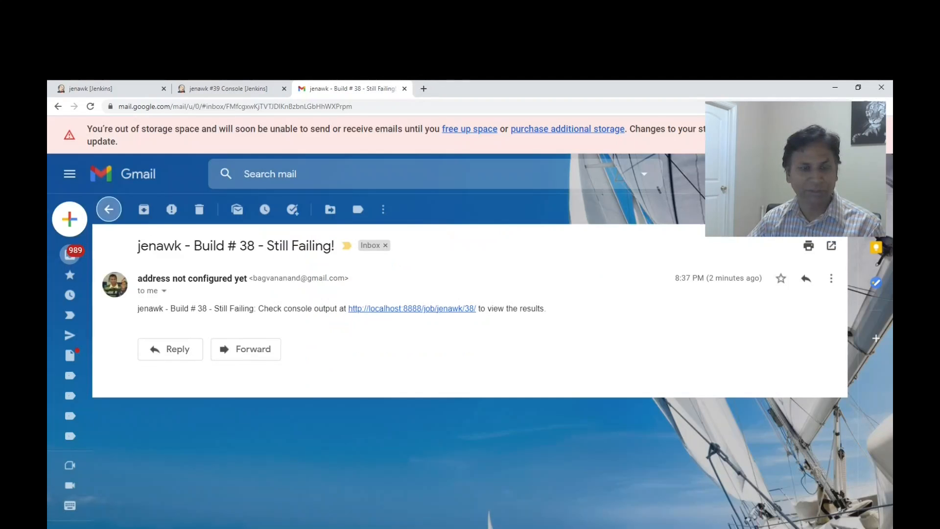
click(108, 209)
click(229, 88)
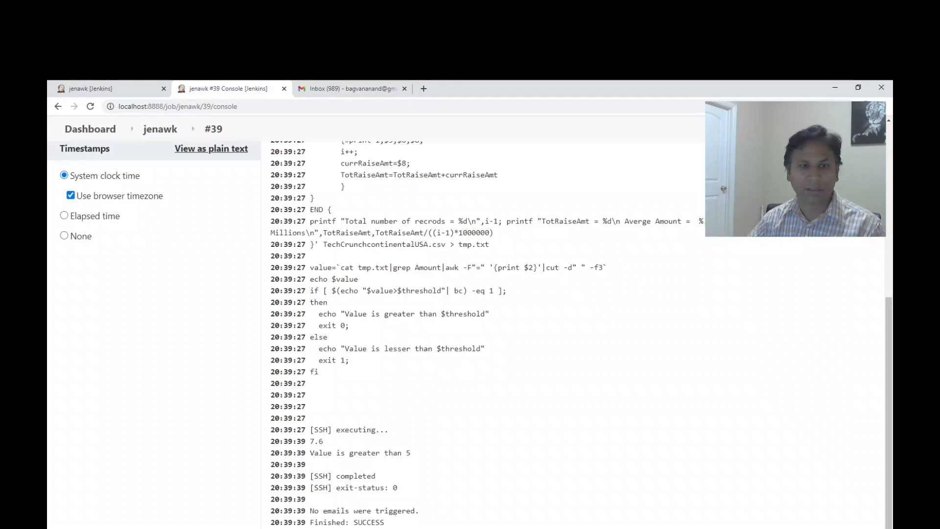
Return to the jenawk project and run a parameterized build with threshold 10.
scroll(470, 333, up, 6)
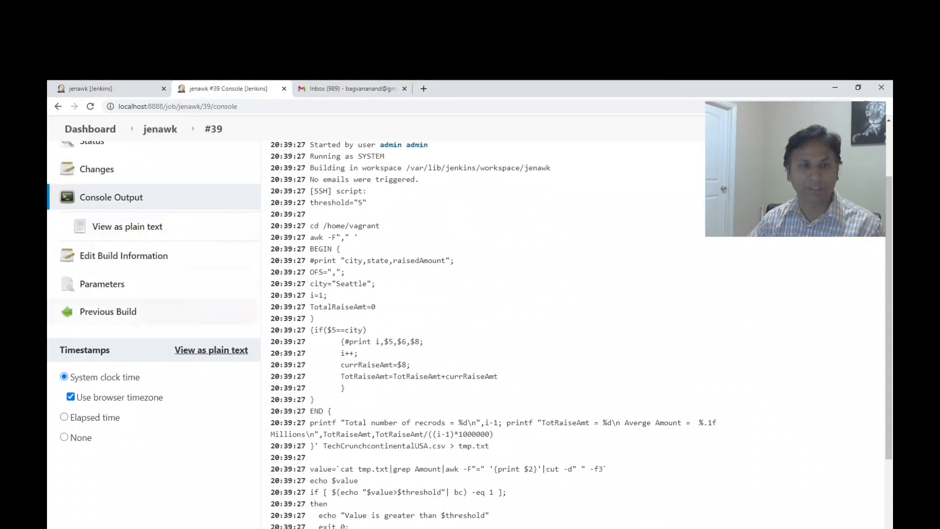
click(160, 164)
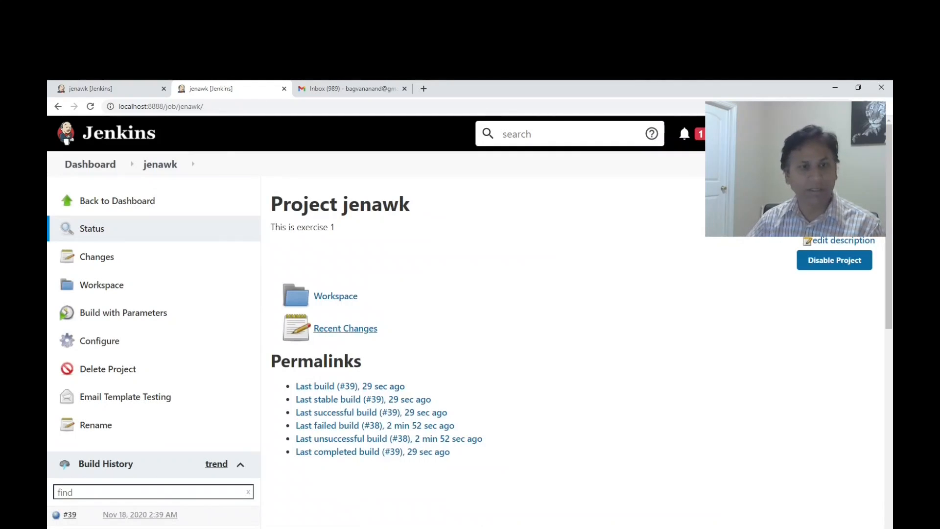
click(122, 312)
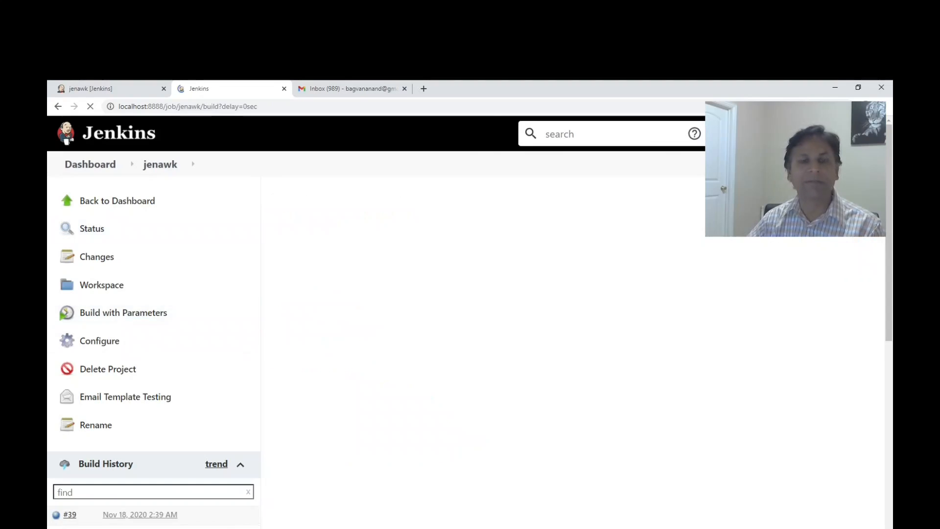
click(282, 270)
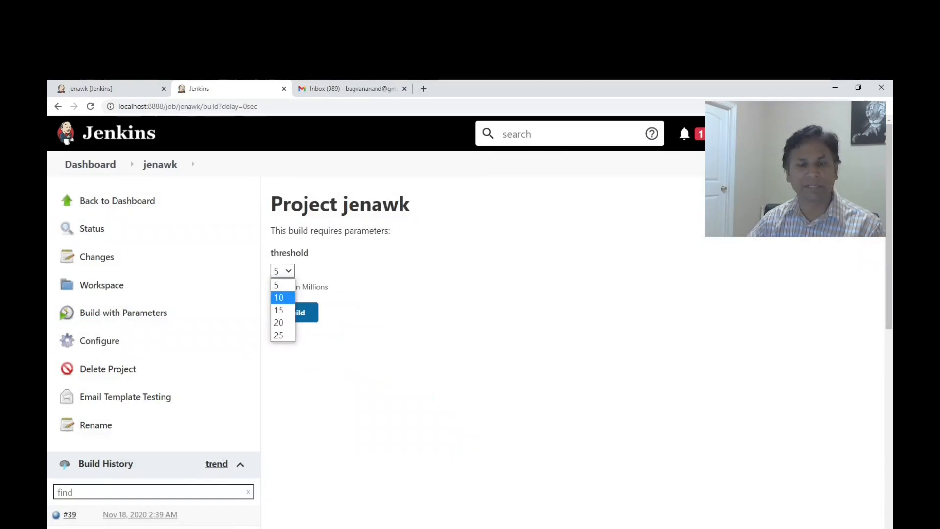
click(279, 298)
click(296, 312)
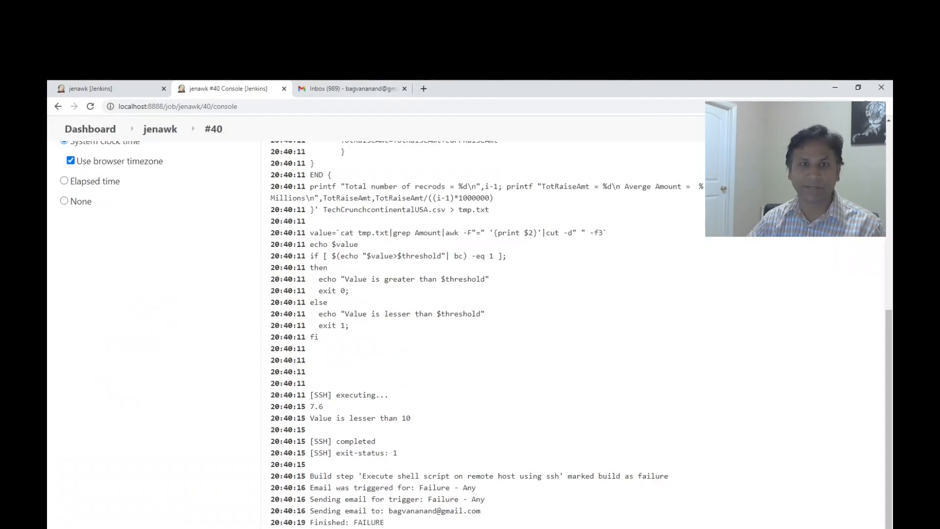
Switch to the Gmail inbox, open the newest jenawk build e-mail and read its message.
key(ctrl+Tab)
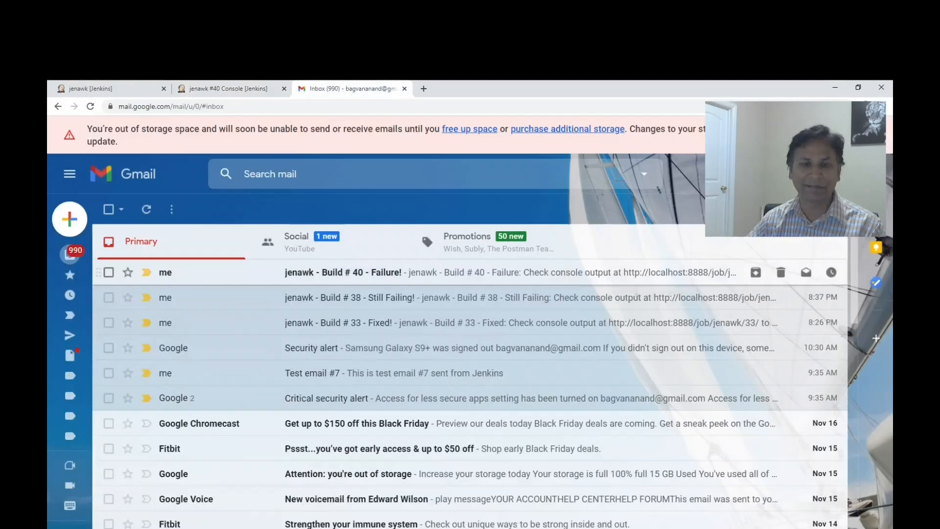
click(342, 272)
drag(136, 303, 532, 311)
click(533, 318)
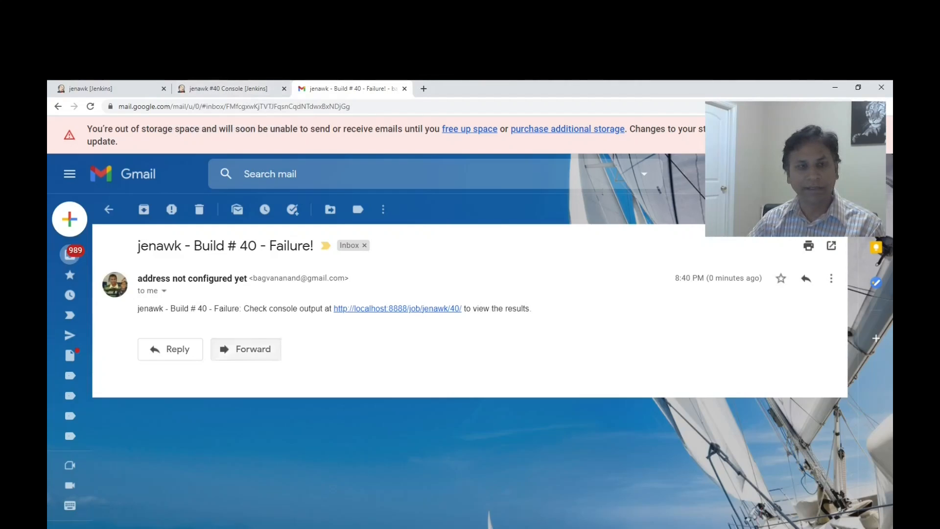
Switch to the SecureCRT terminal, list the home directory with ls -lrt, and return to the browser.
key(alt+Tab)
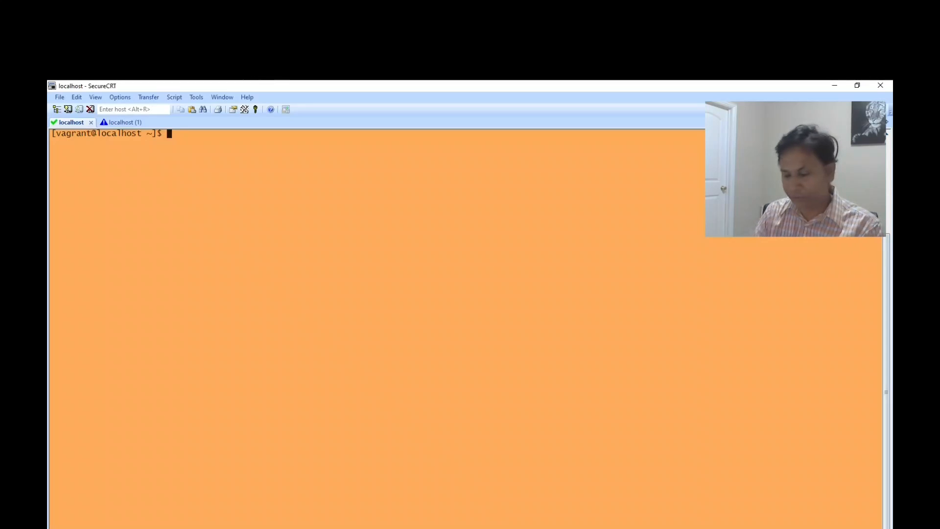
text(ls -lrt)
key(Return)
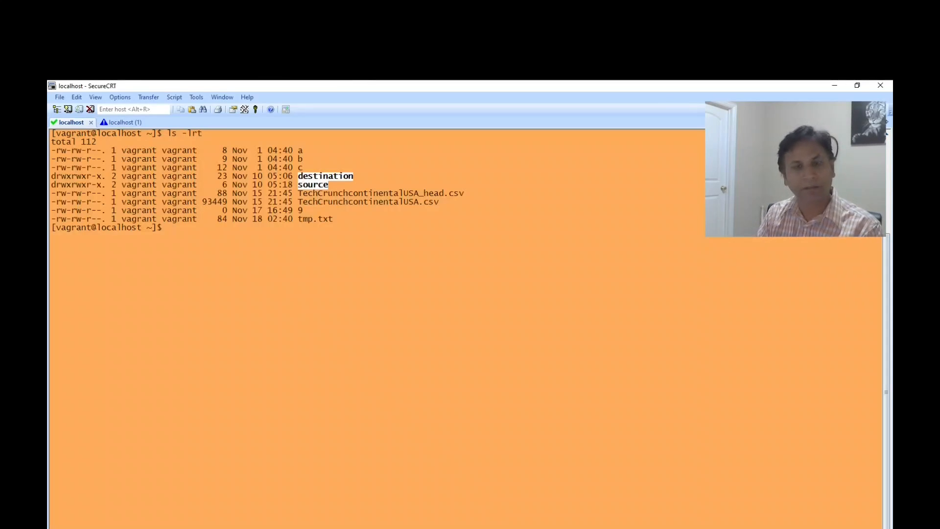
key(alt+Tab)
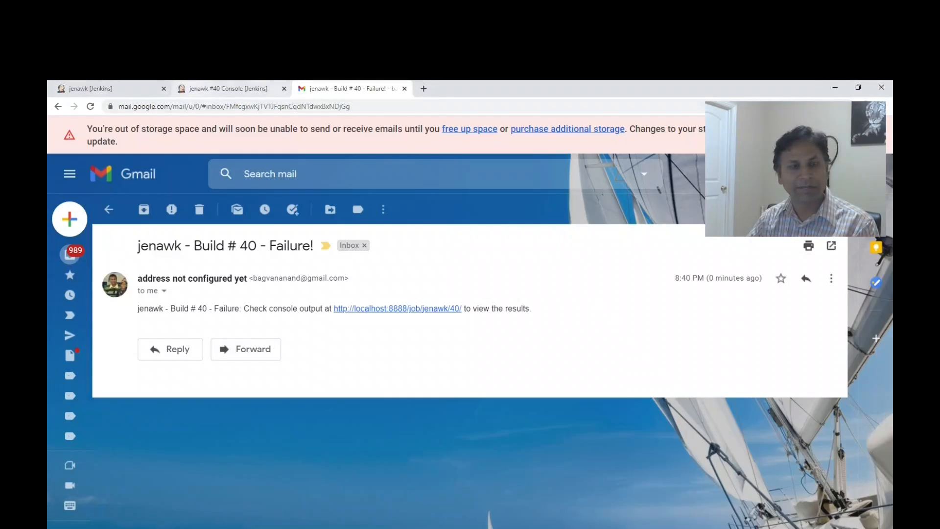
Switch to the build #40 console output in Jenkins and examine the city value in the awk script.
click(220, 88)
scroll(183, 446, up, 7)
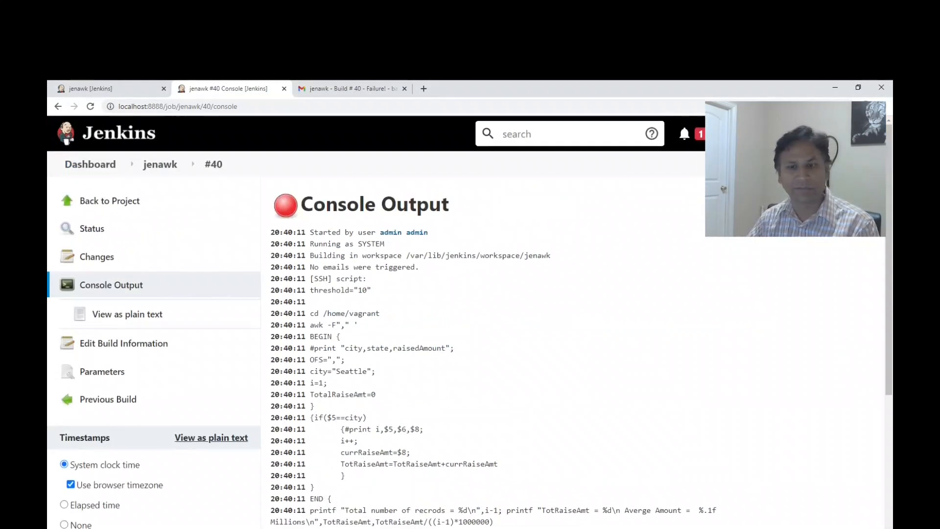
scroll(182, 445, down, 2)
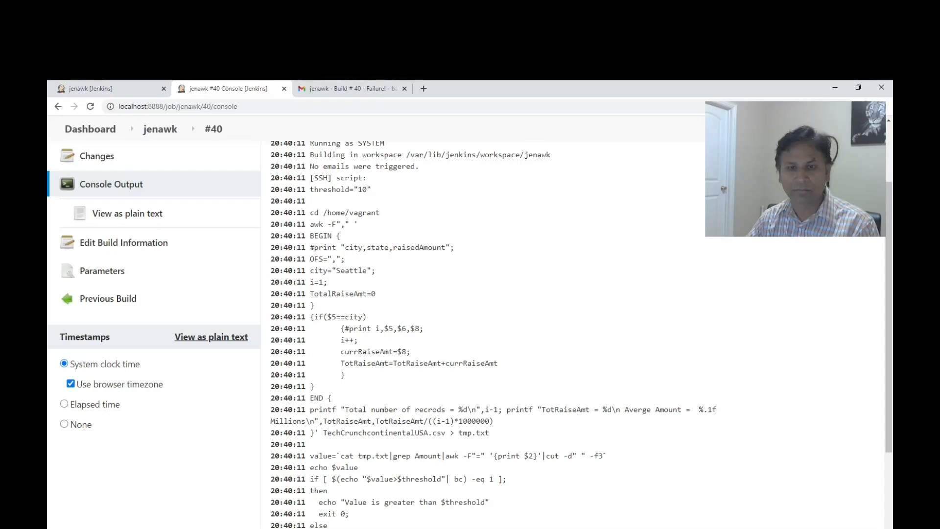
scroll(470, 333, up, 2)
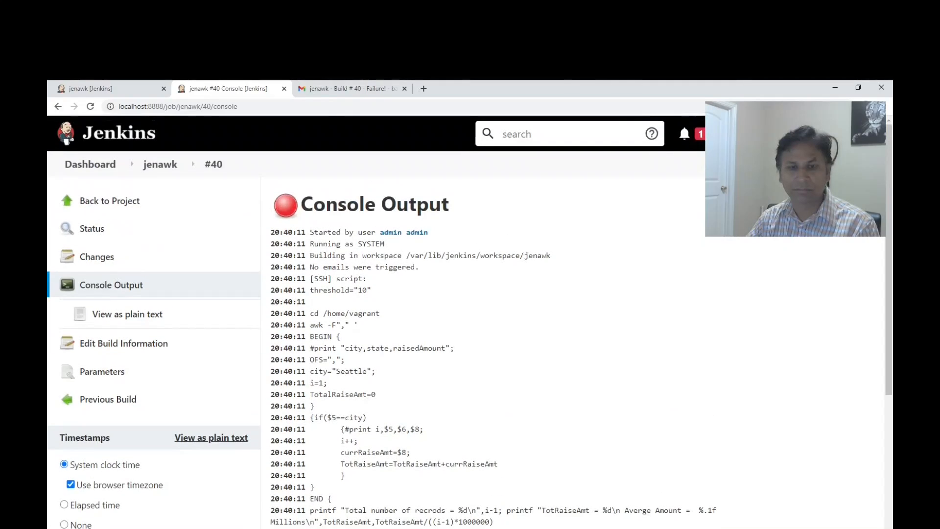
double_click(351, 371)
scroll(470, 322, down, 4)
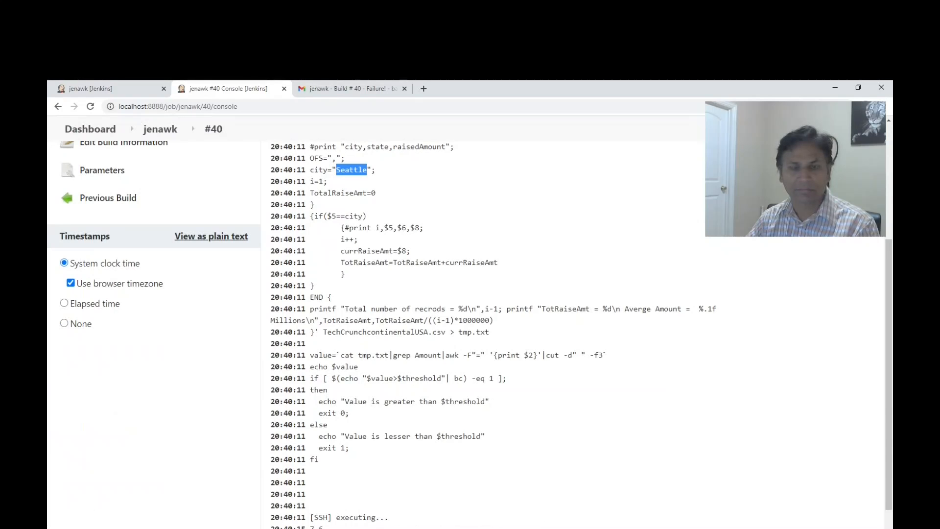
click(350, 89)
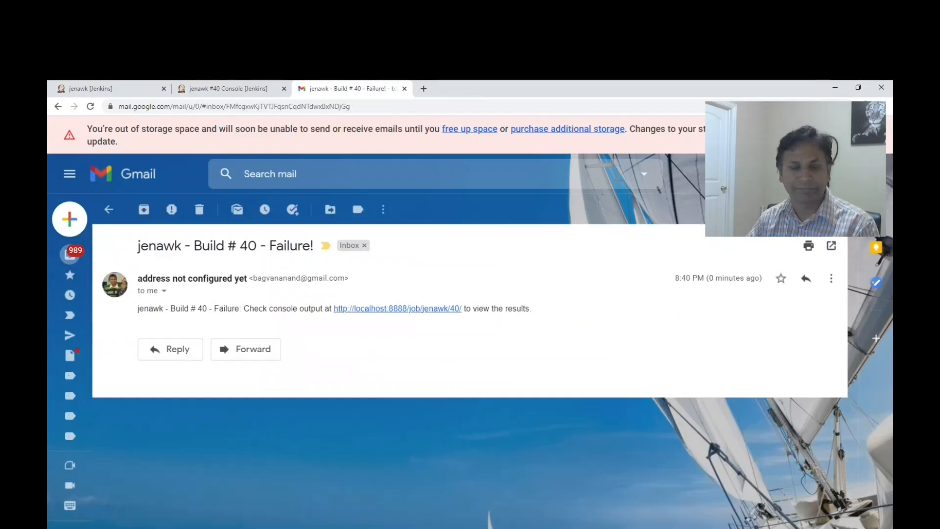
click(231, 88)
click(425, 228)
double_click(351, 170)
Review the awk code from its BEGIN block through its END block in the build #40 console output.
scroll(351, 170, up, 2)
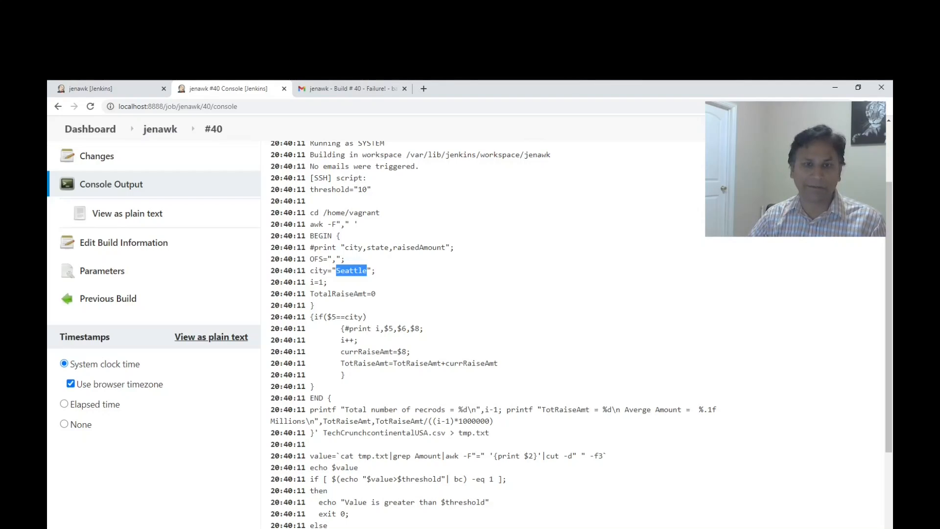
drag(310, 224, 331, 397)
click(332, 398)
drag(310, 236, 324, 432)
click(325, 432)
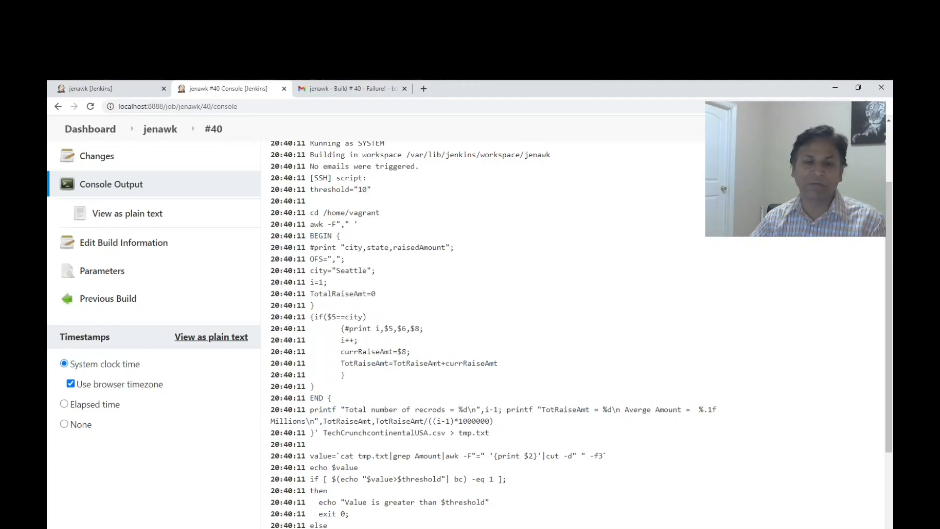
Examine the script's bc-based threshold comparison and the resulting message in the build #40 console output.
scroll(324, 432, down, 3)
drag(310, 328, 318, 409)
click(319, 409)
double_click(459, 328)
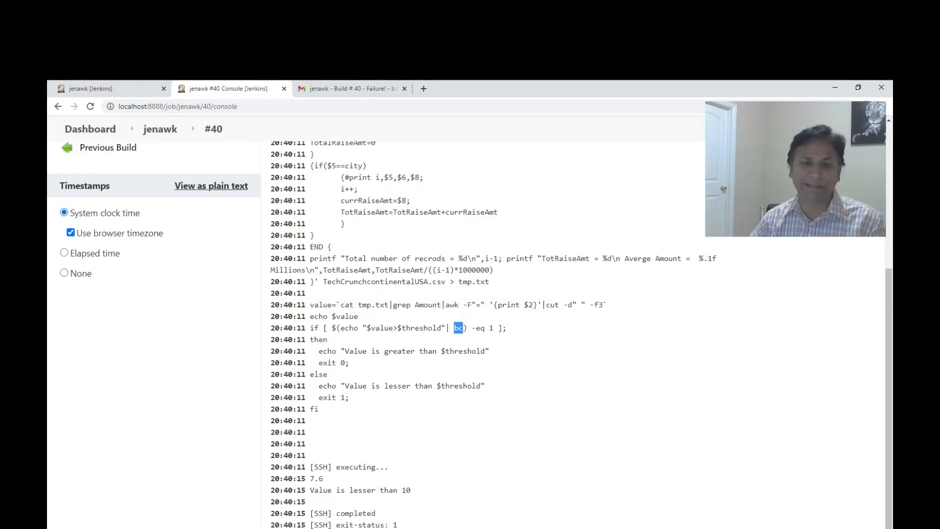
scroll(471, 332, down, 2)
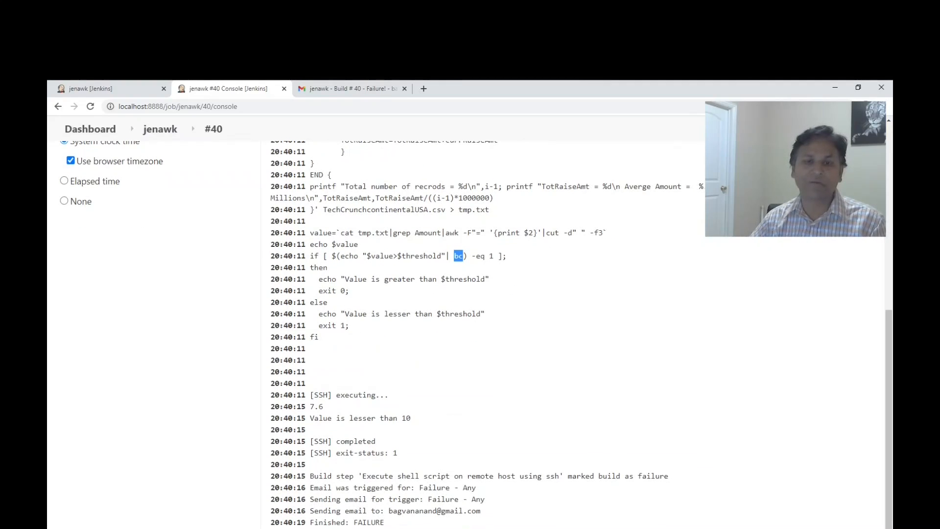
drag(309, 418, 417, 427)
click(417, 427)
scroll(417, 428, up, 3)
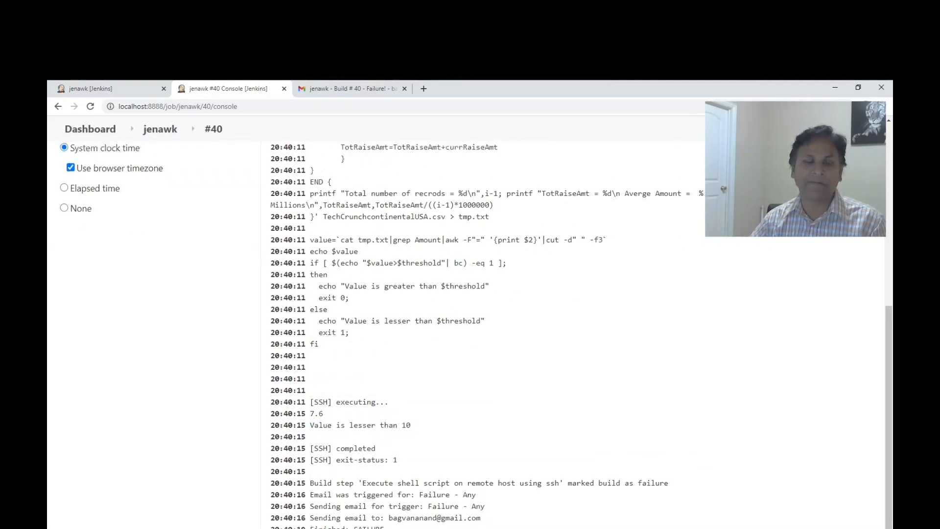